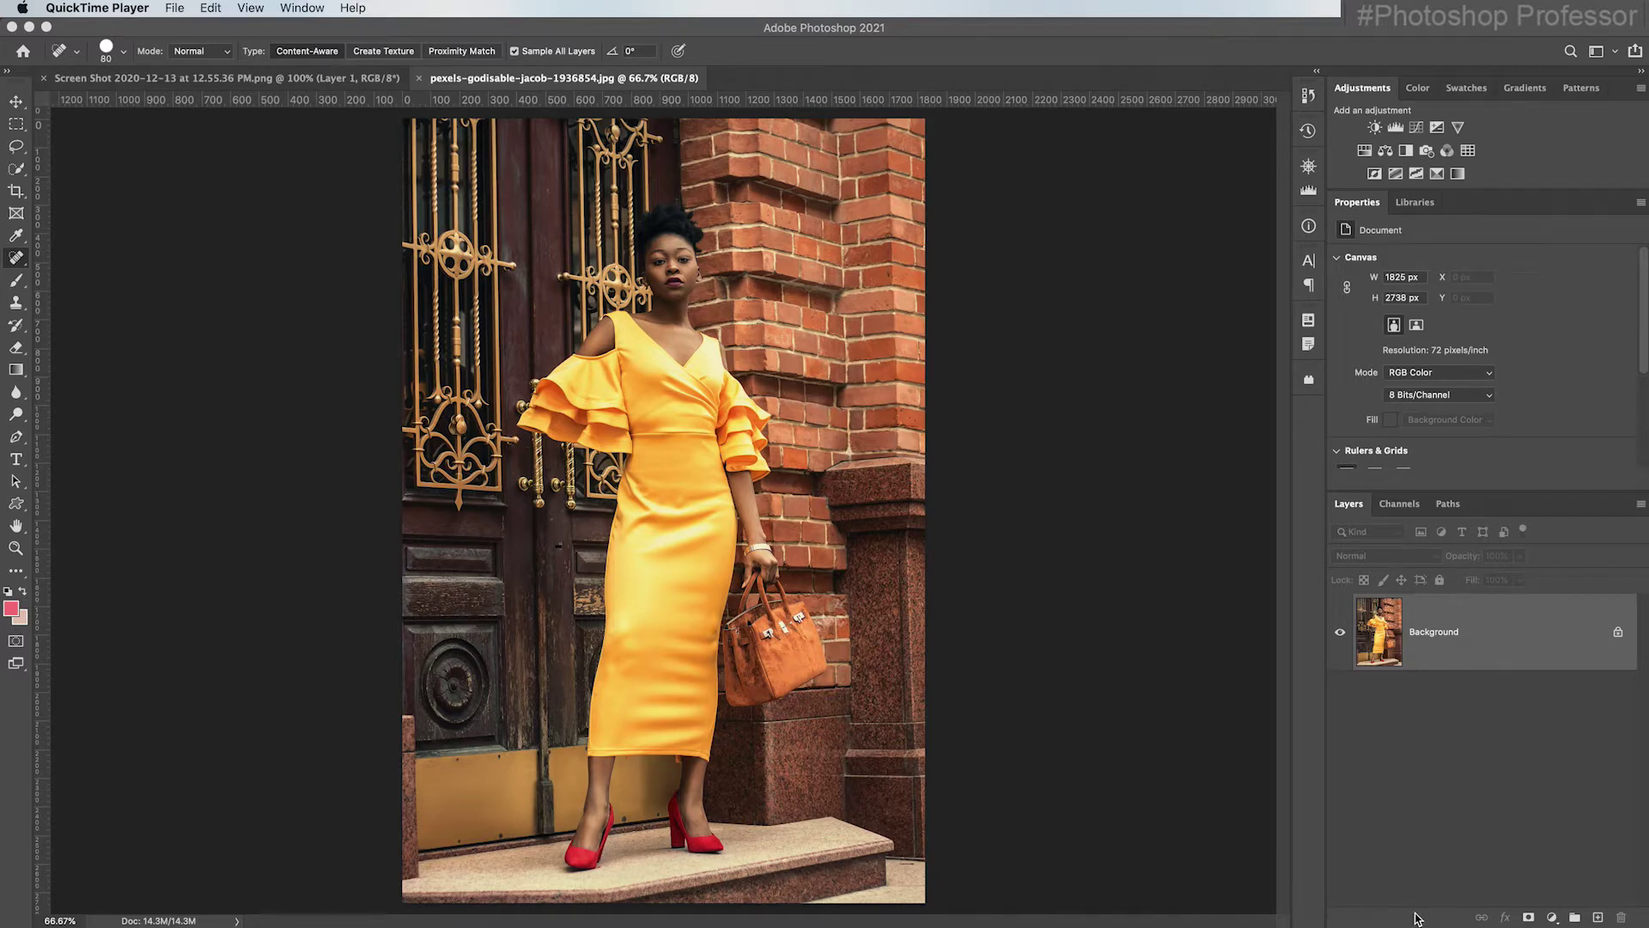
# Add a Hue/Saturation adjustment layer, test a Hue shift, then reset it to the Default preset
pyautogui.click(1365, 152)
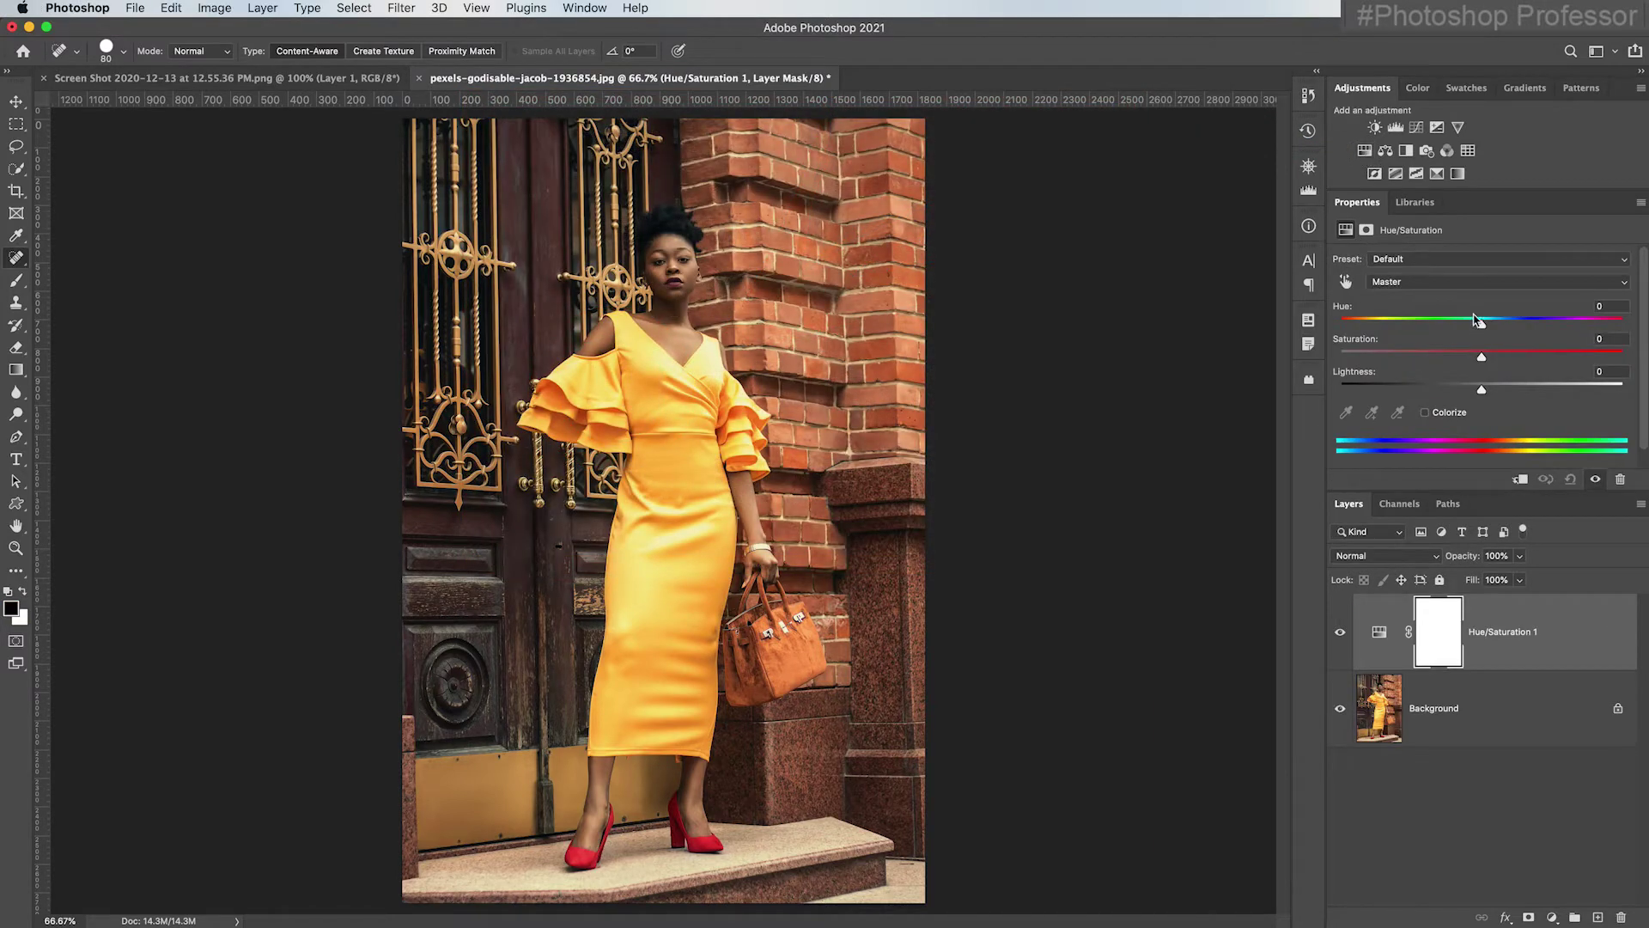
pyautogui.moveTo(1483, 329); pyautogui.dragTo(1530, 326)
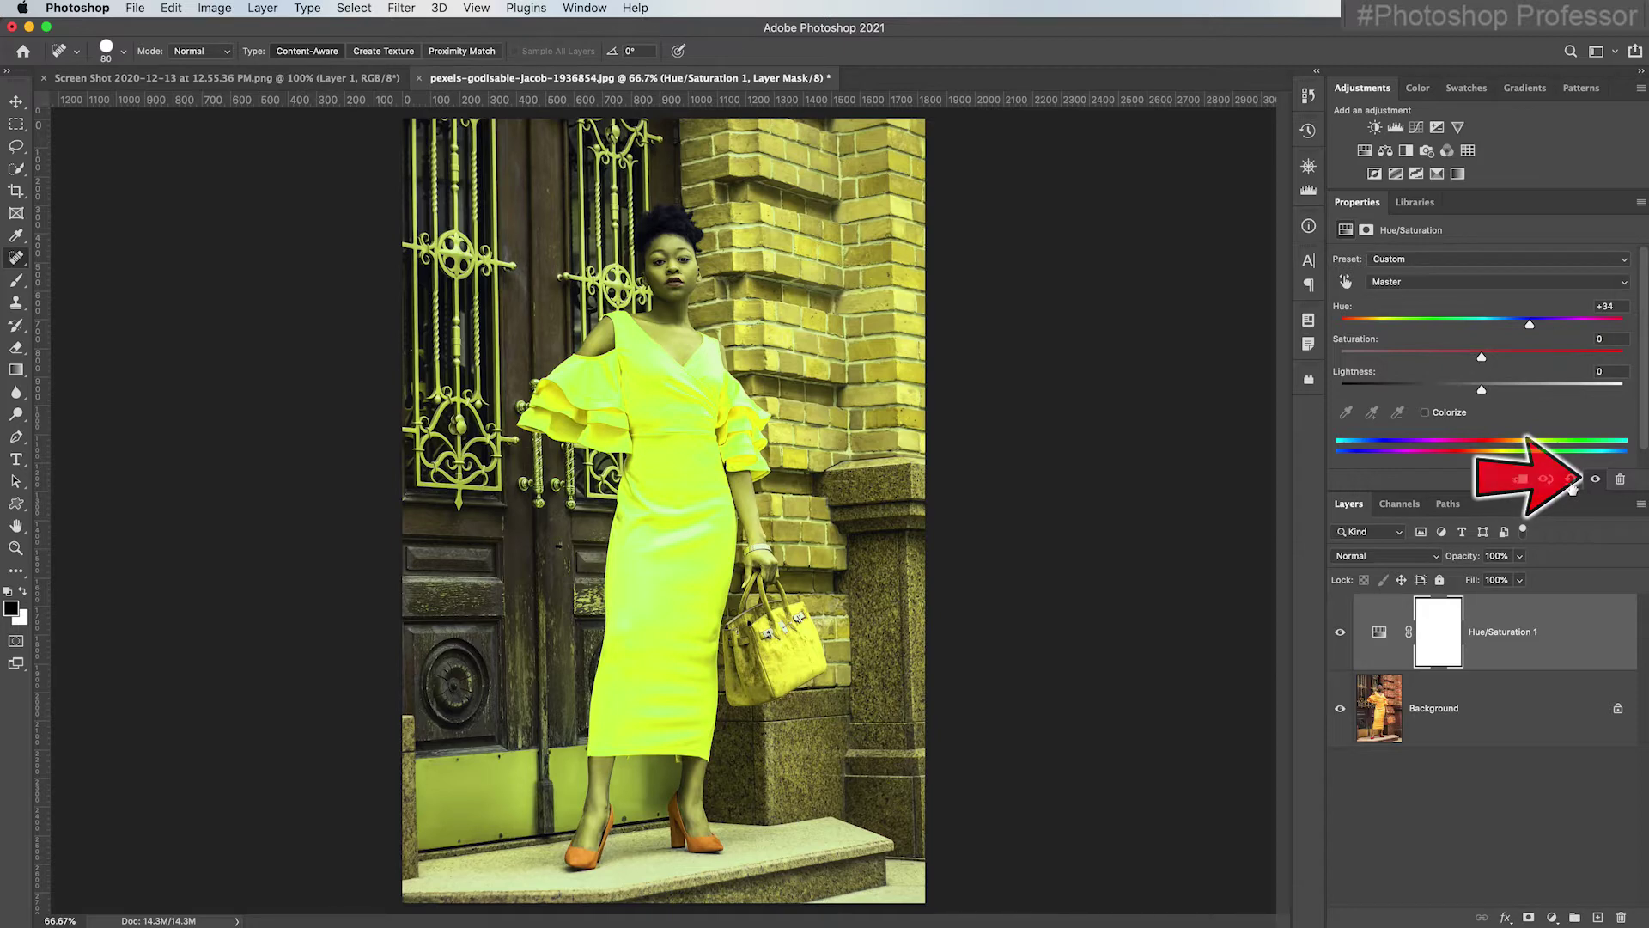
pyautogui.click(1571, 481)
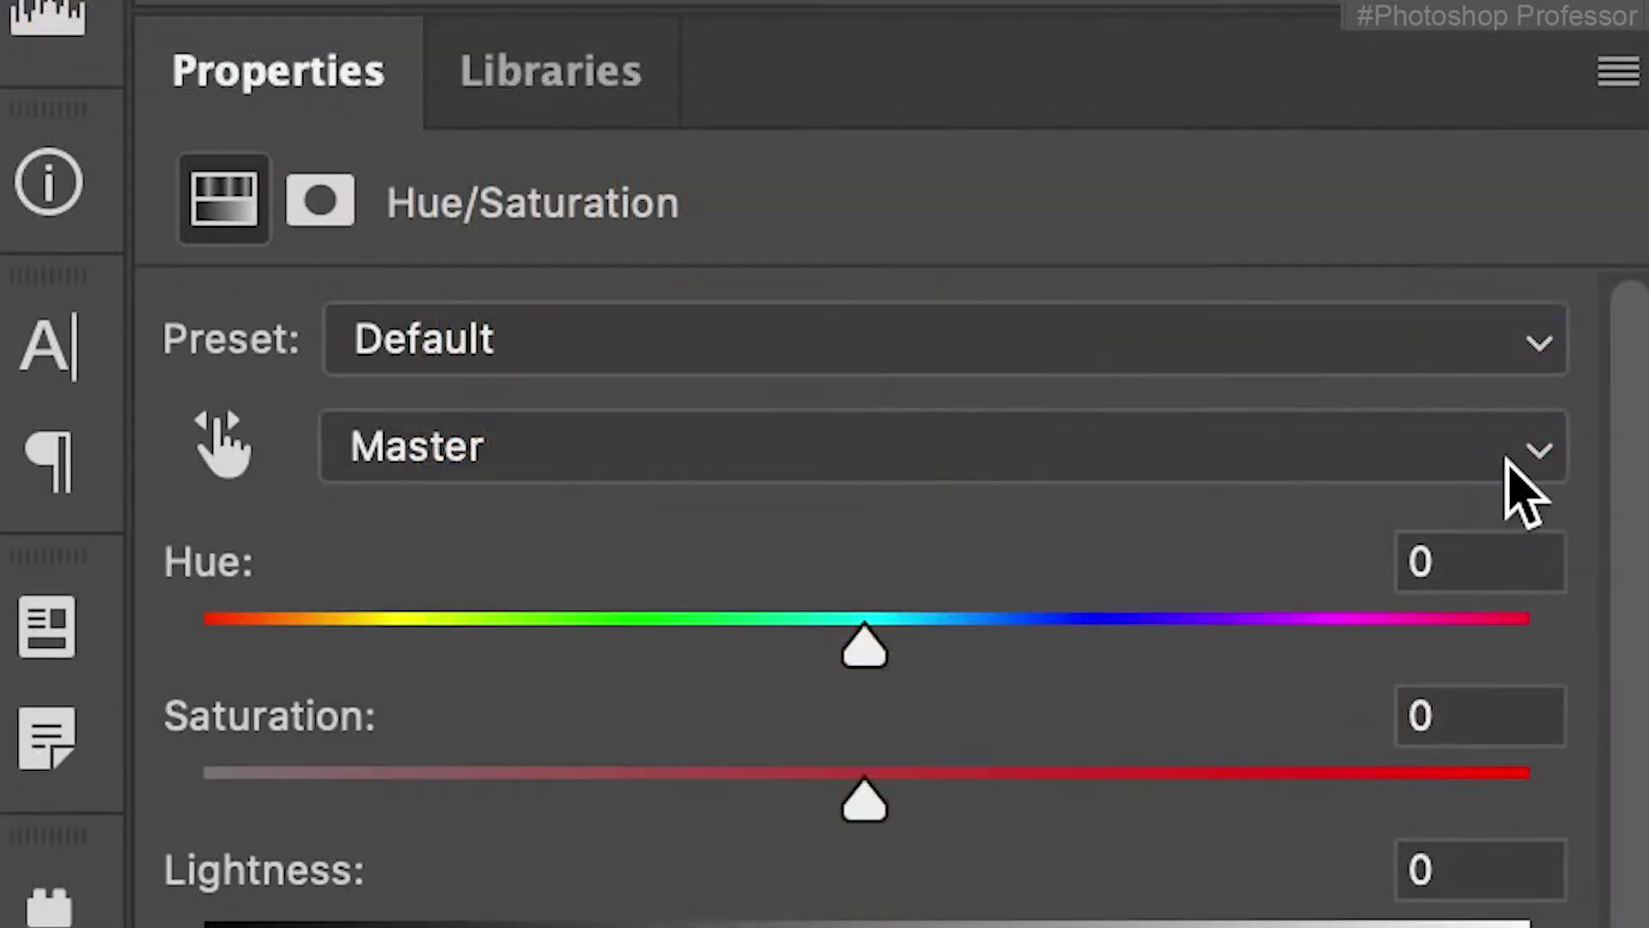
# Restrict the adjustment to Yellows with Hue -22, Saturation +8 and Lightness +23
pyautogui.click(1539, 455)
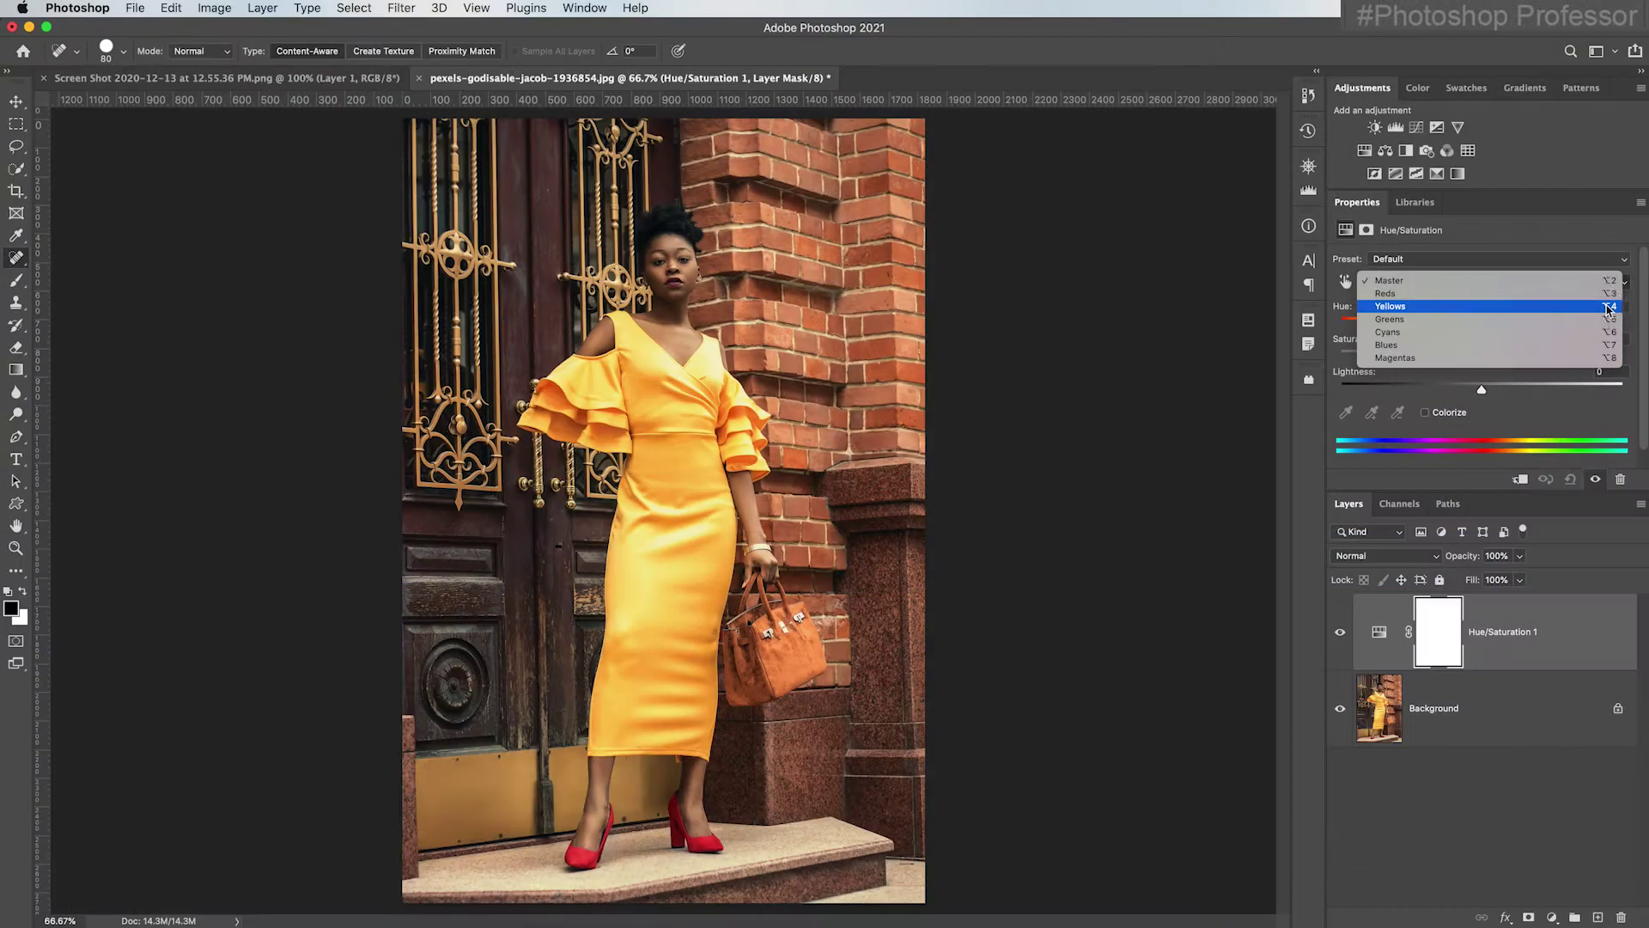
pyautogui.click(1461, 560)
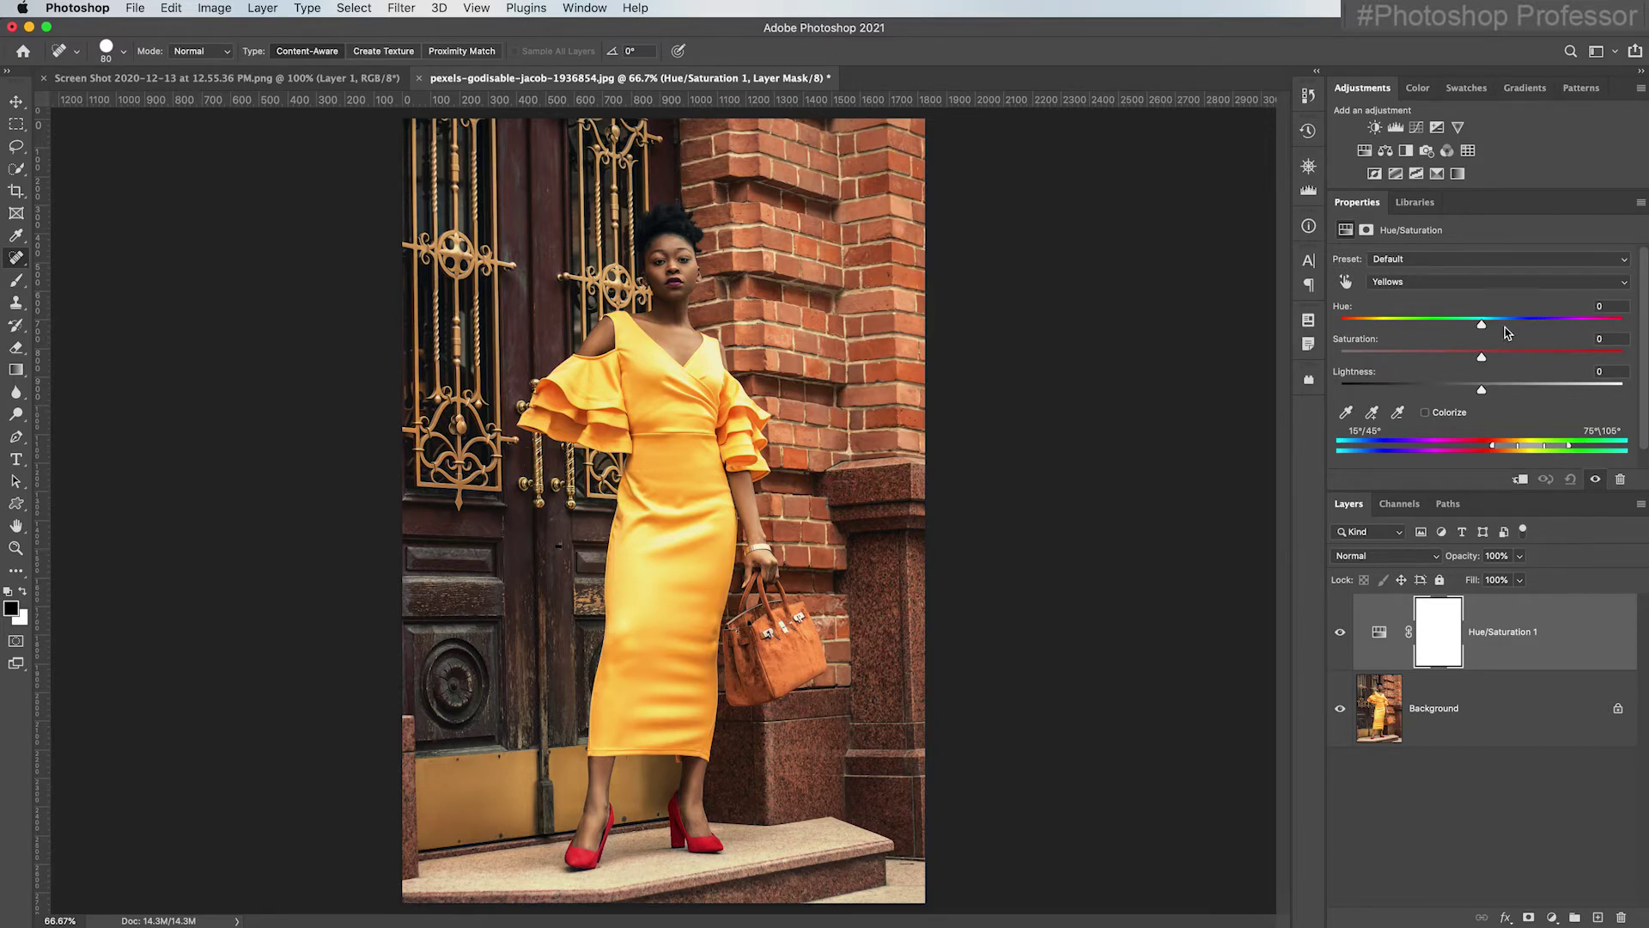
pyautogui.moveTo(1482, 325); pyautogui.dragTo(1514, 392)
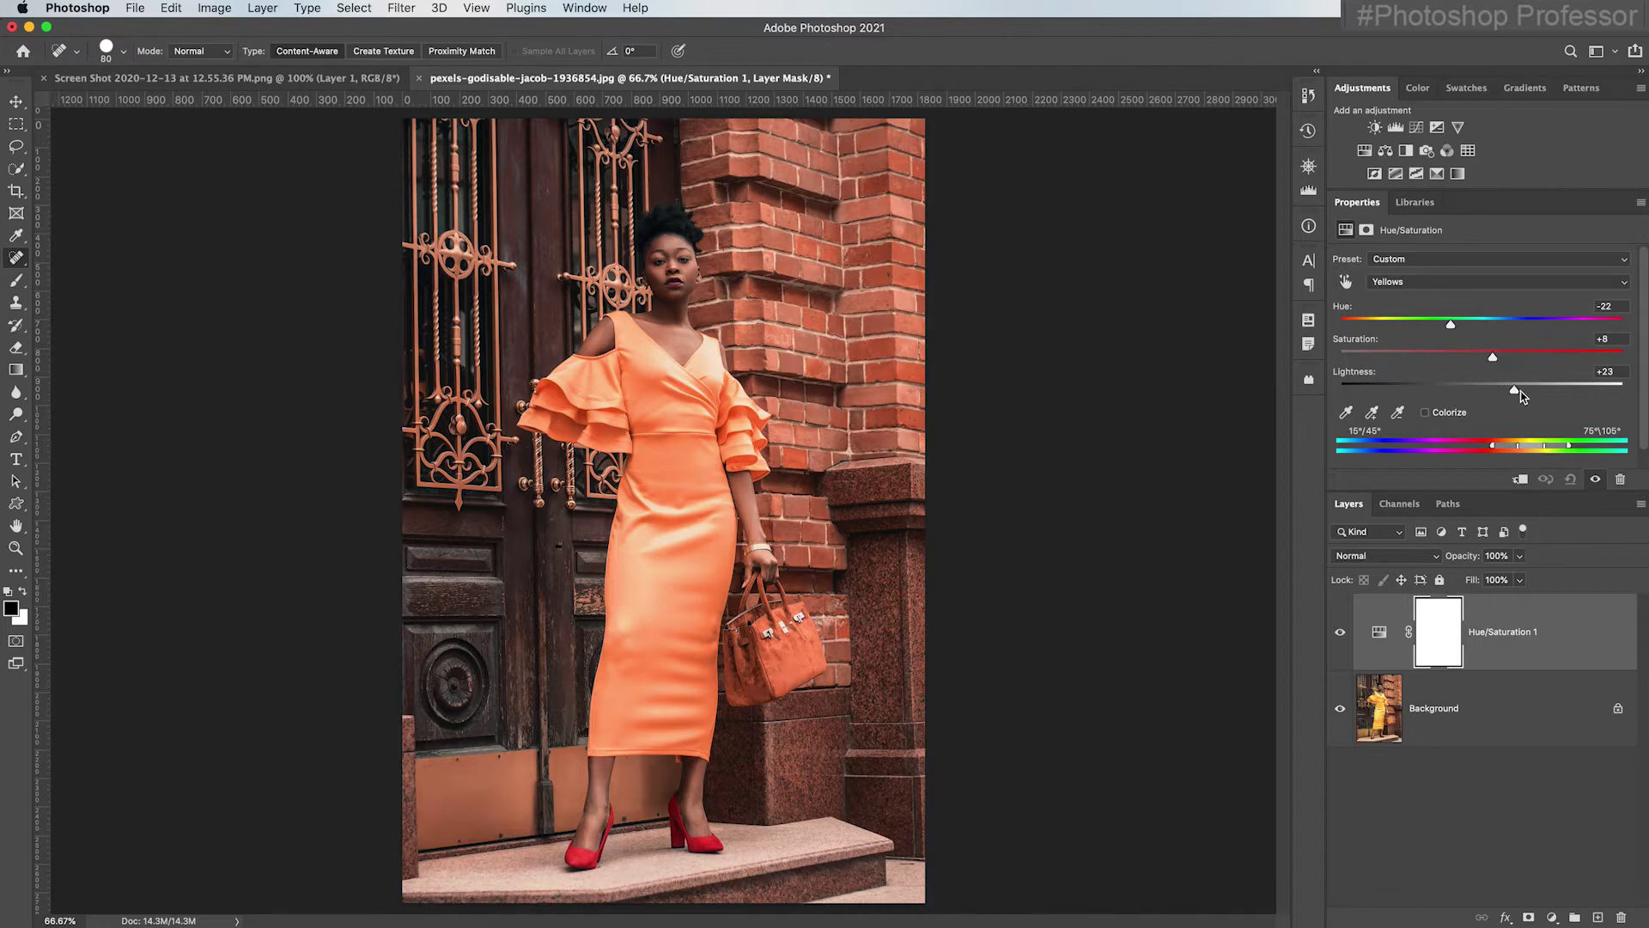
pyautogui.click(1339, 634)
pyautogui.click(1339, 638)
pyautogui.click(1340, 637)
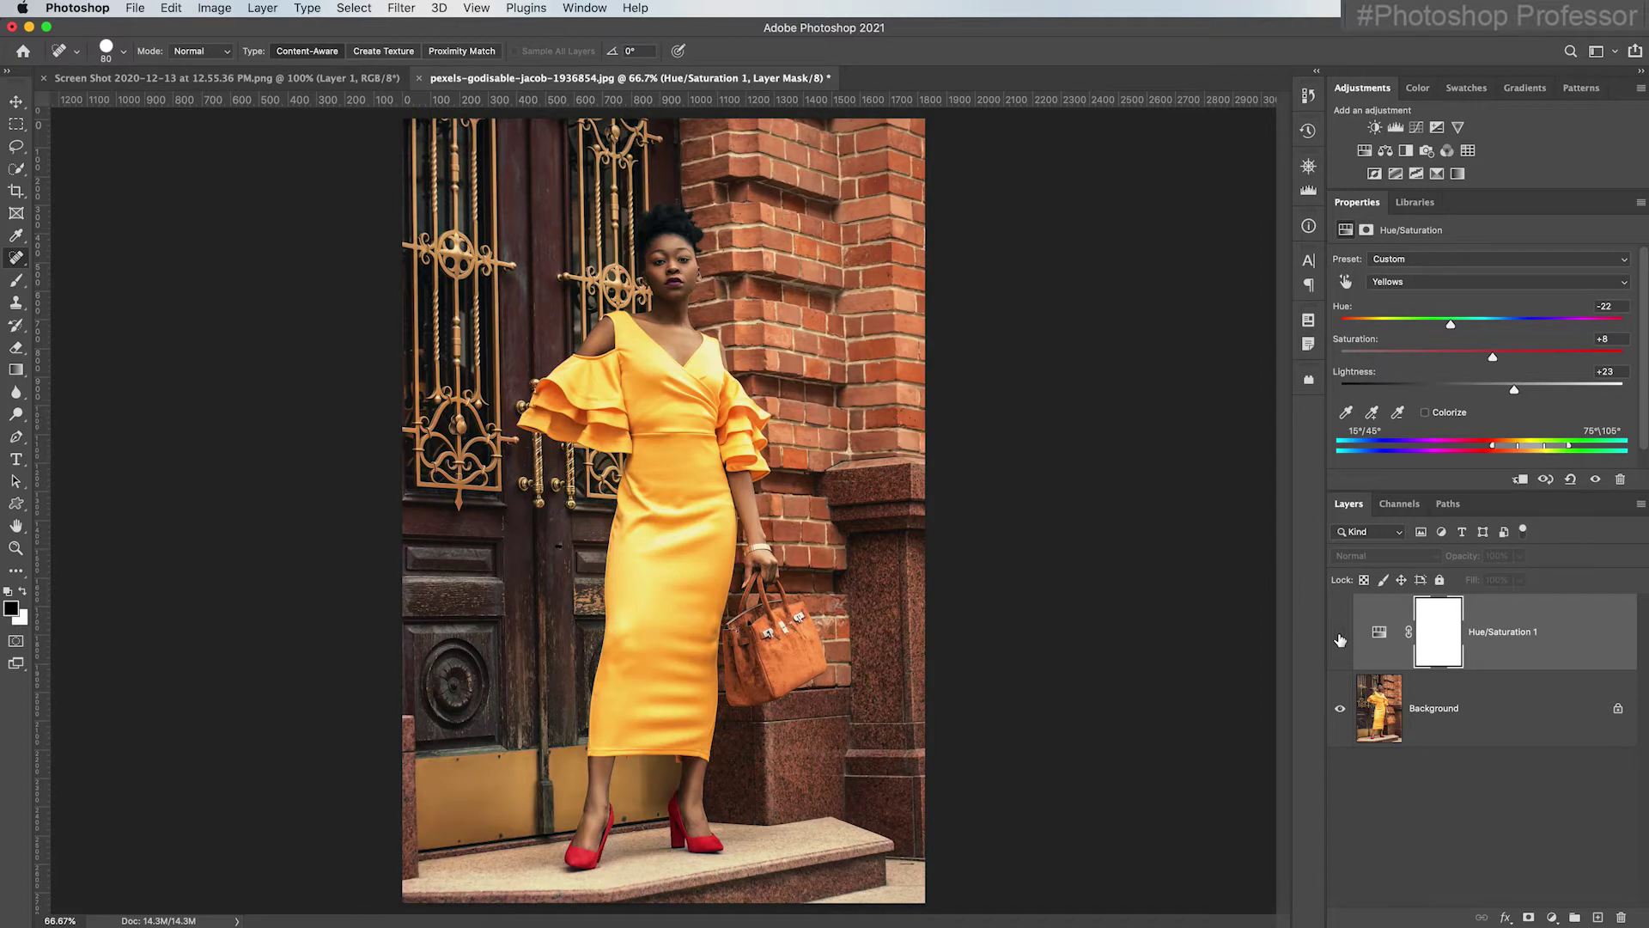
pyautogui.click(1340, 638)
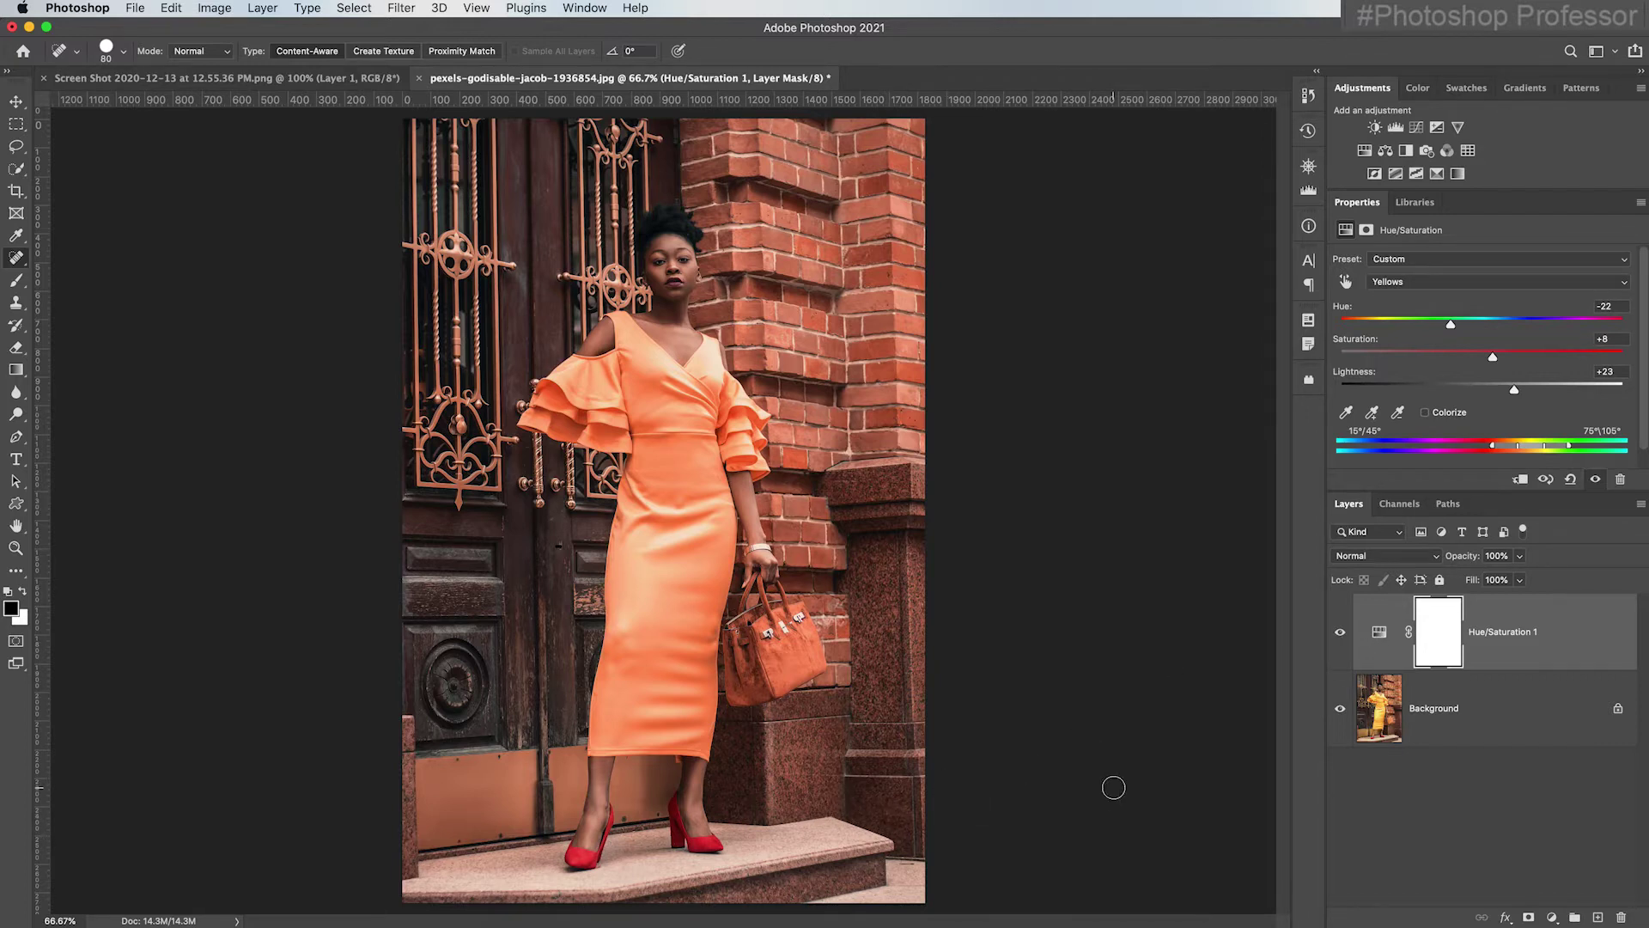
pyautogui.click(1520, 712)
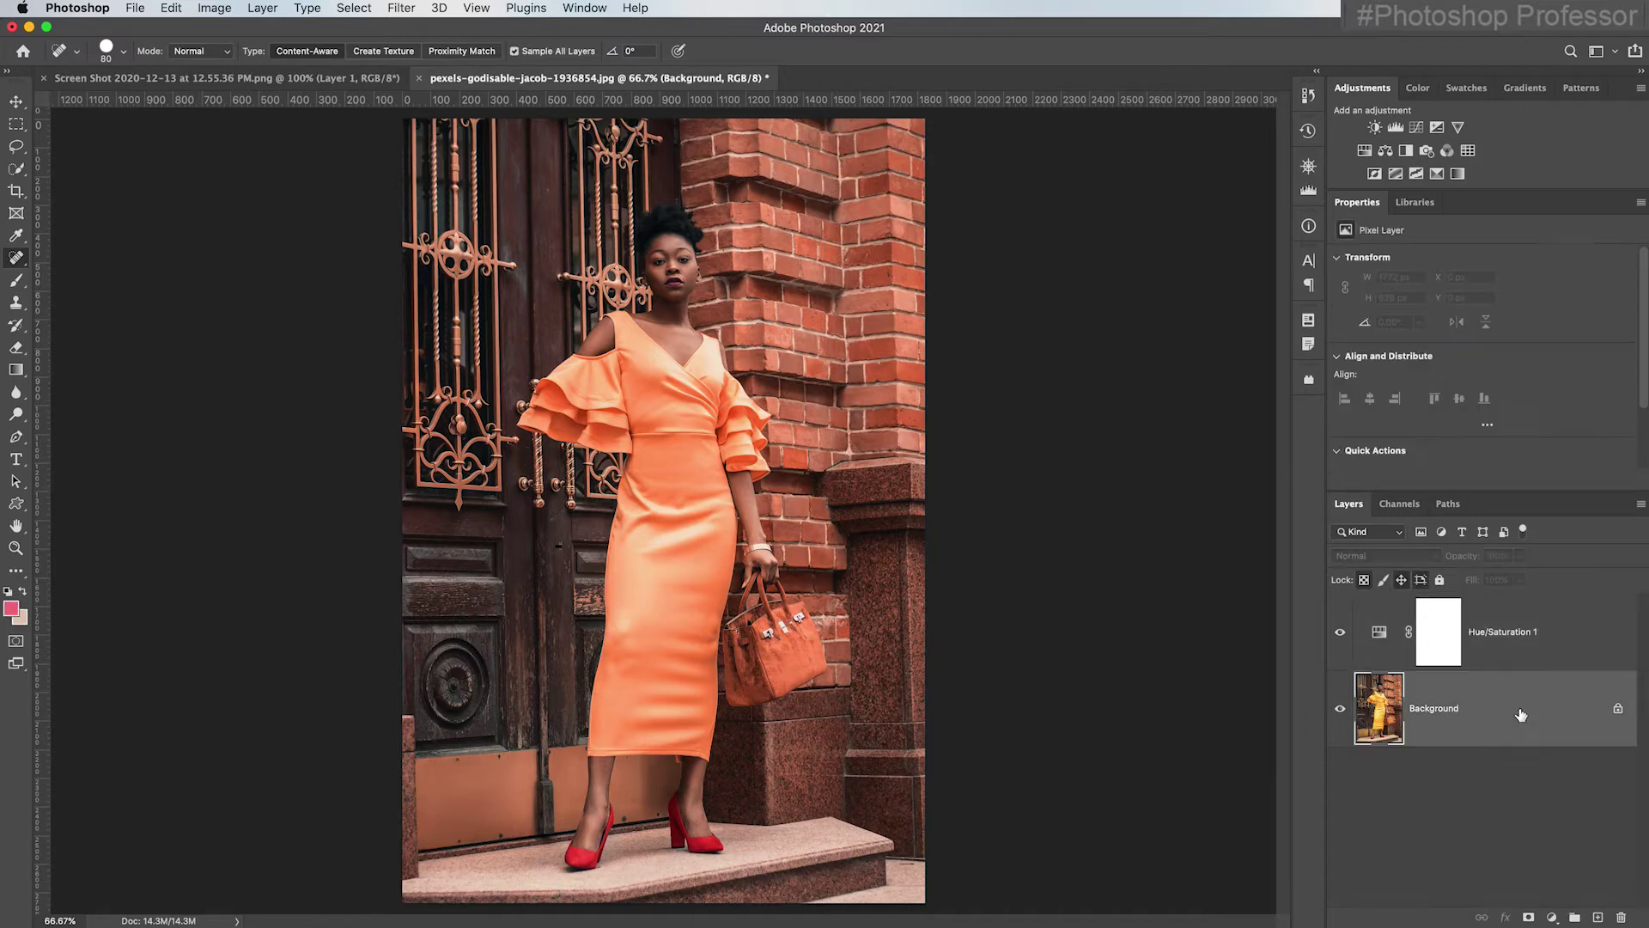
pyautogui.click(372, 11)
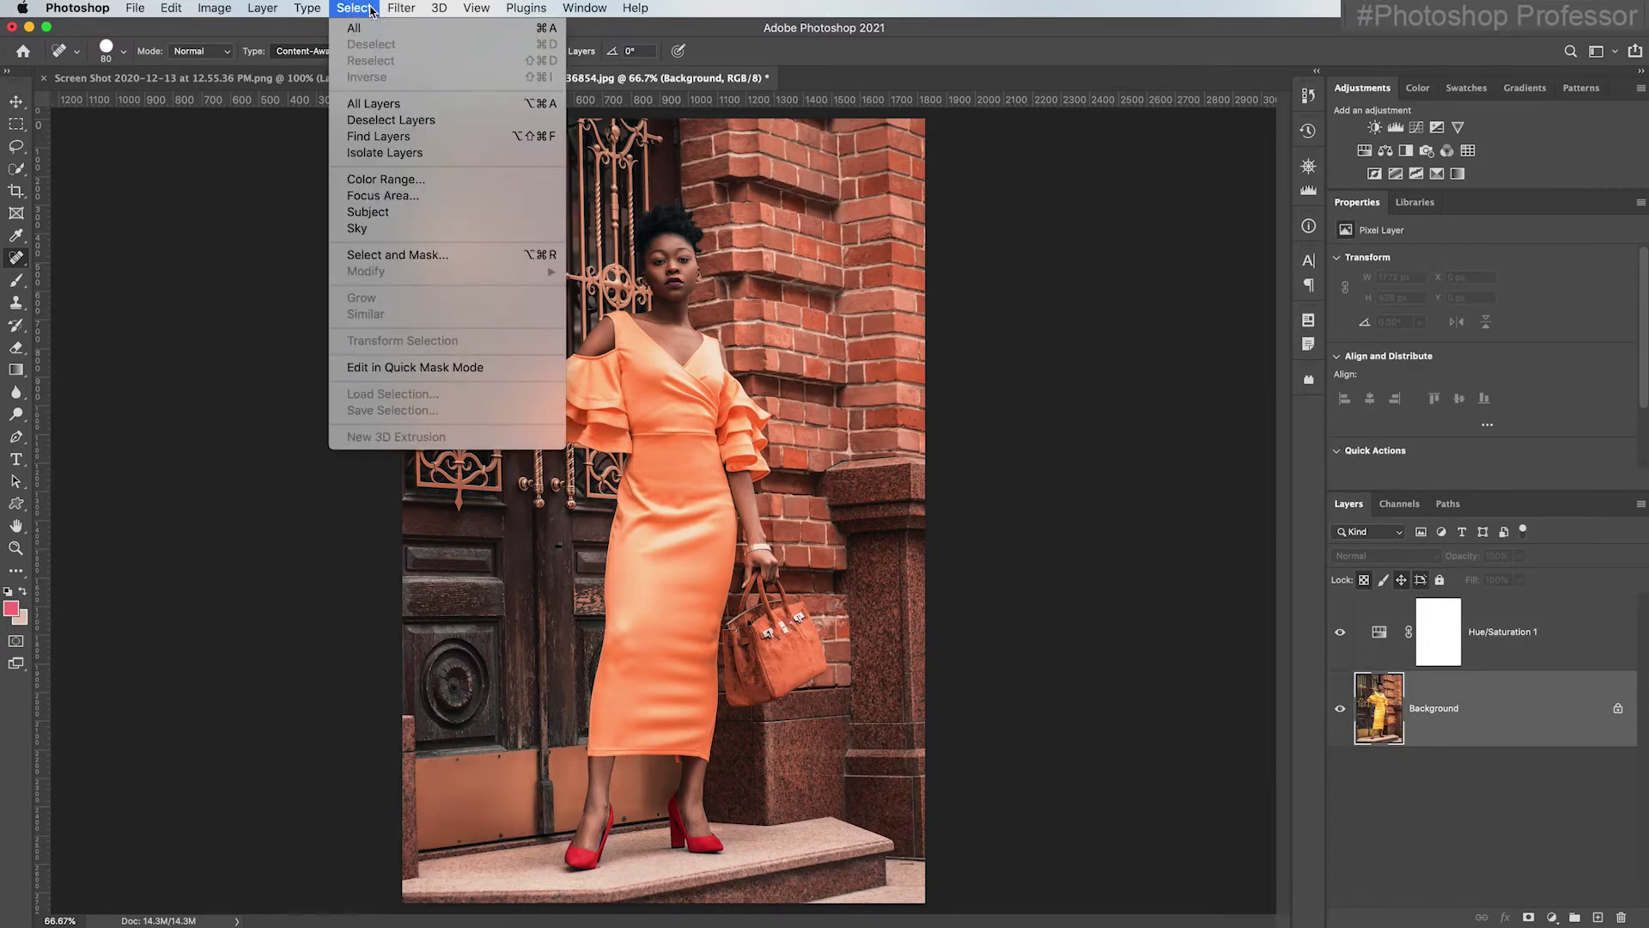
pyautogui.click(386, 179)
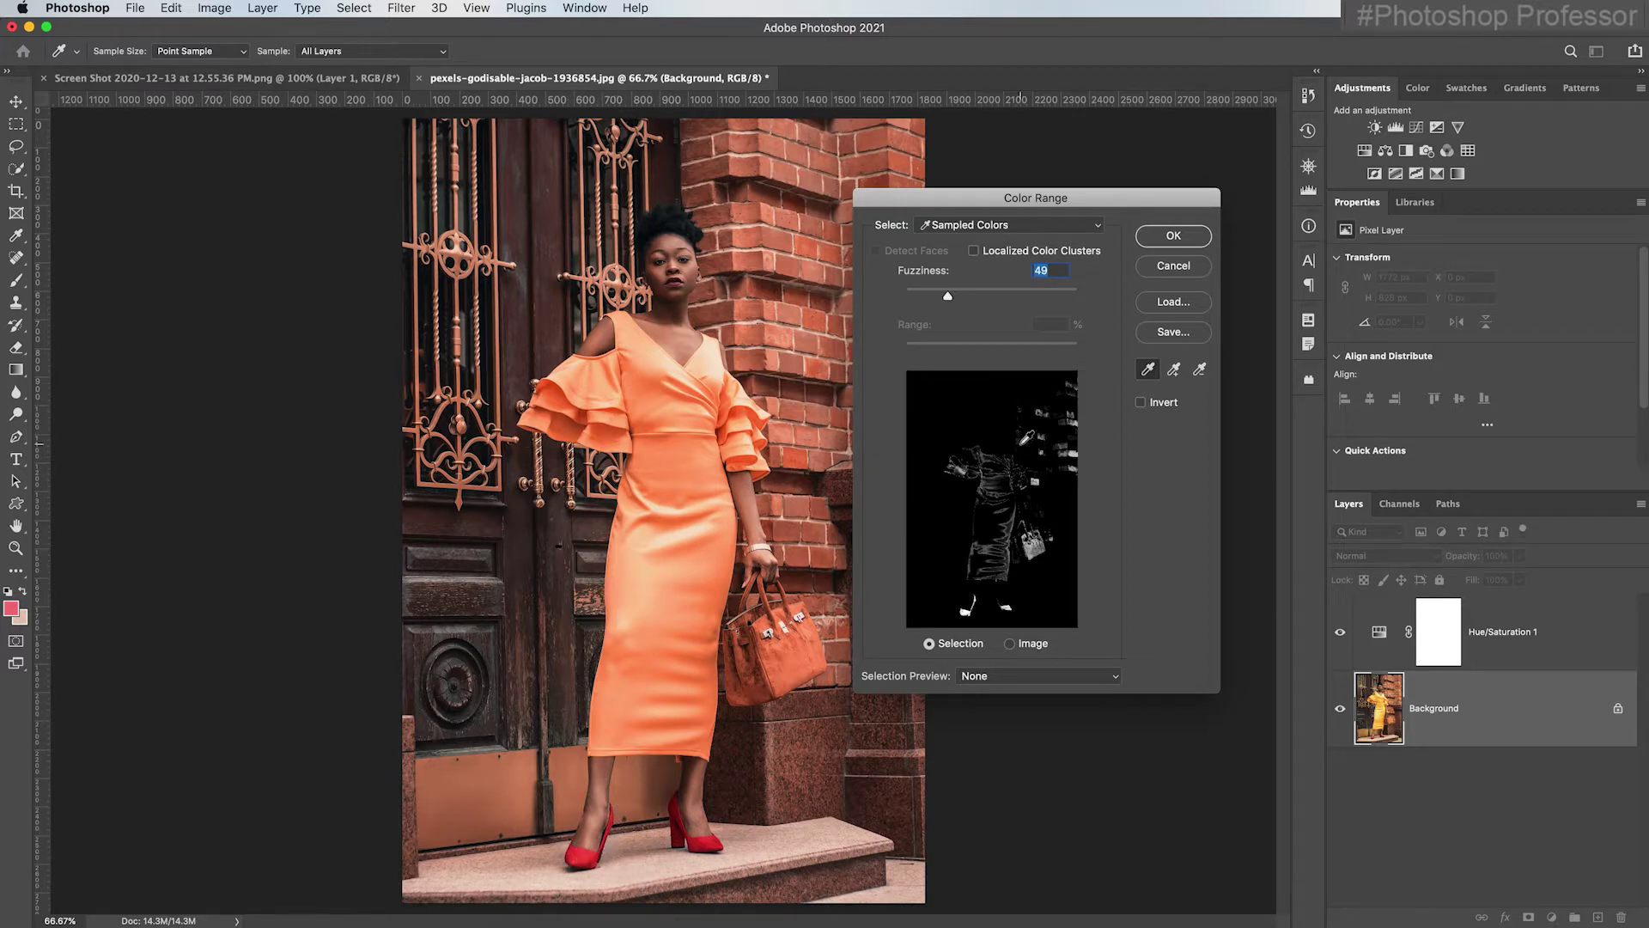
pyautogui.click(1173, 265)
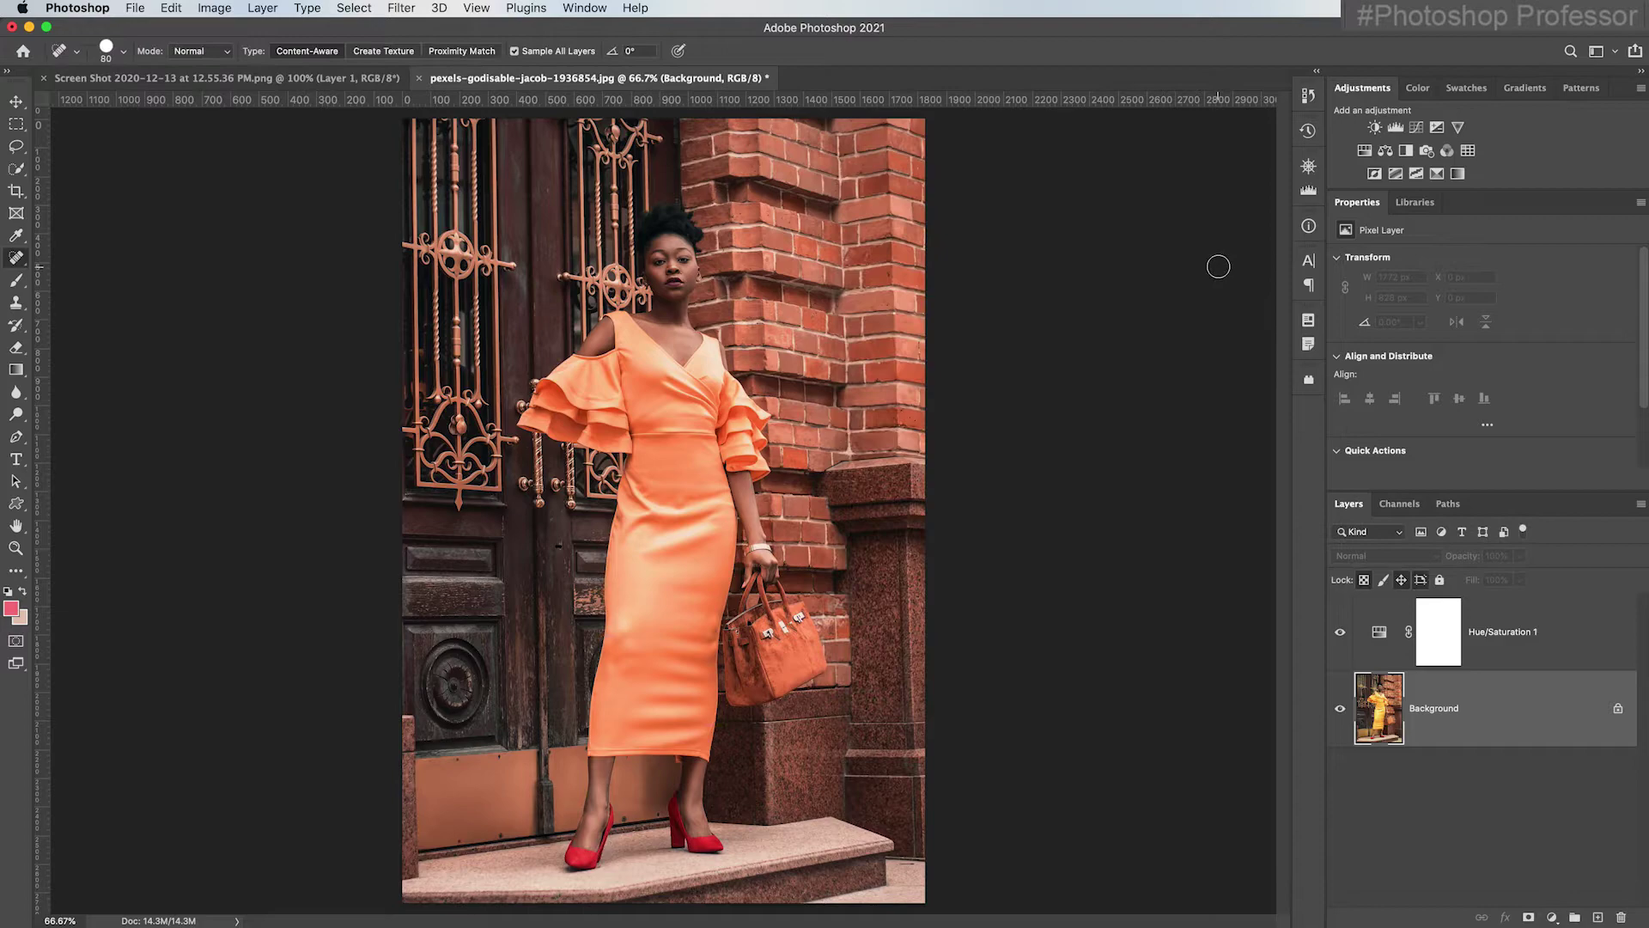
# Add a second Hue/Saturation layer shifting the Reds range by Hue +37
pyautogui.click(1365, 151)
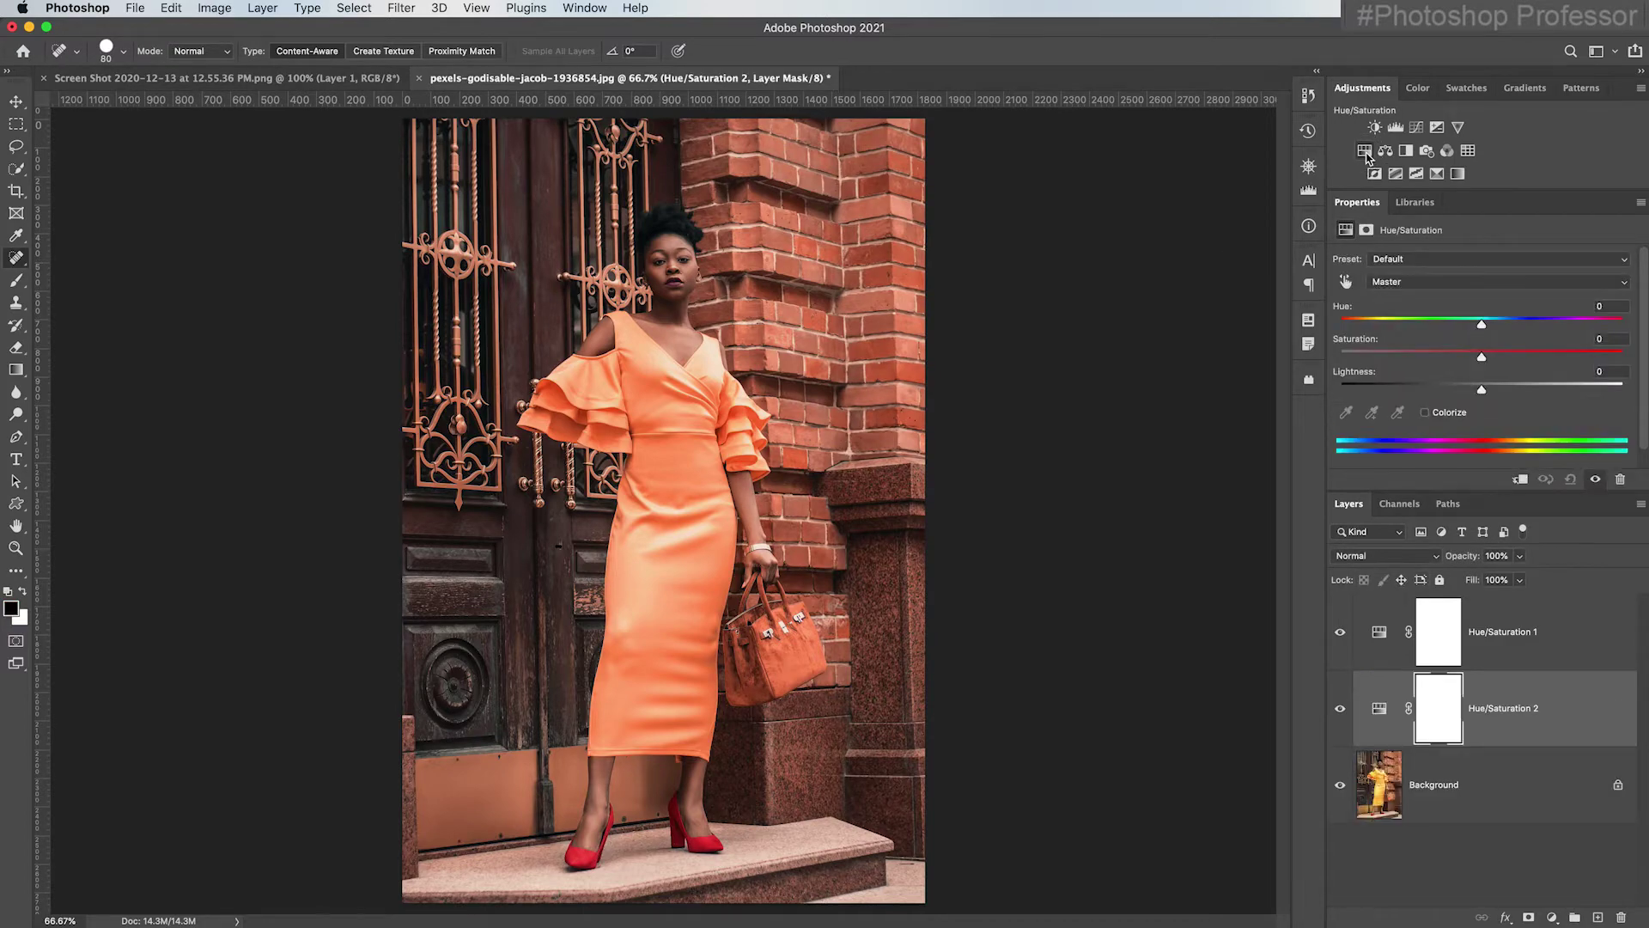
pyautogui.click(1480, 282)
pyautogui.click(1474, 294)
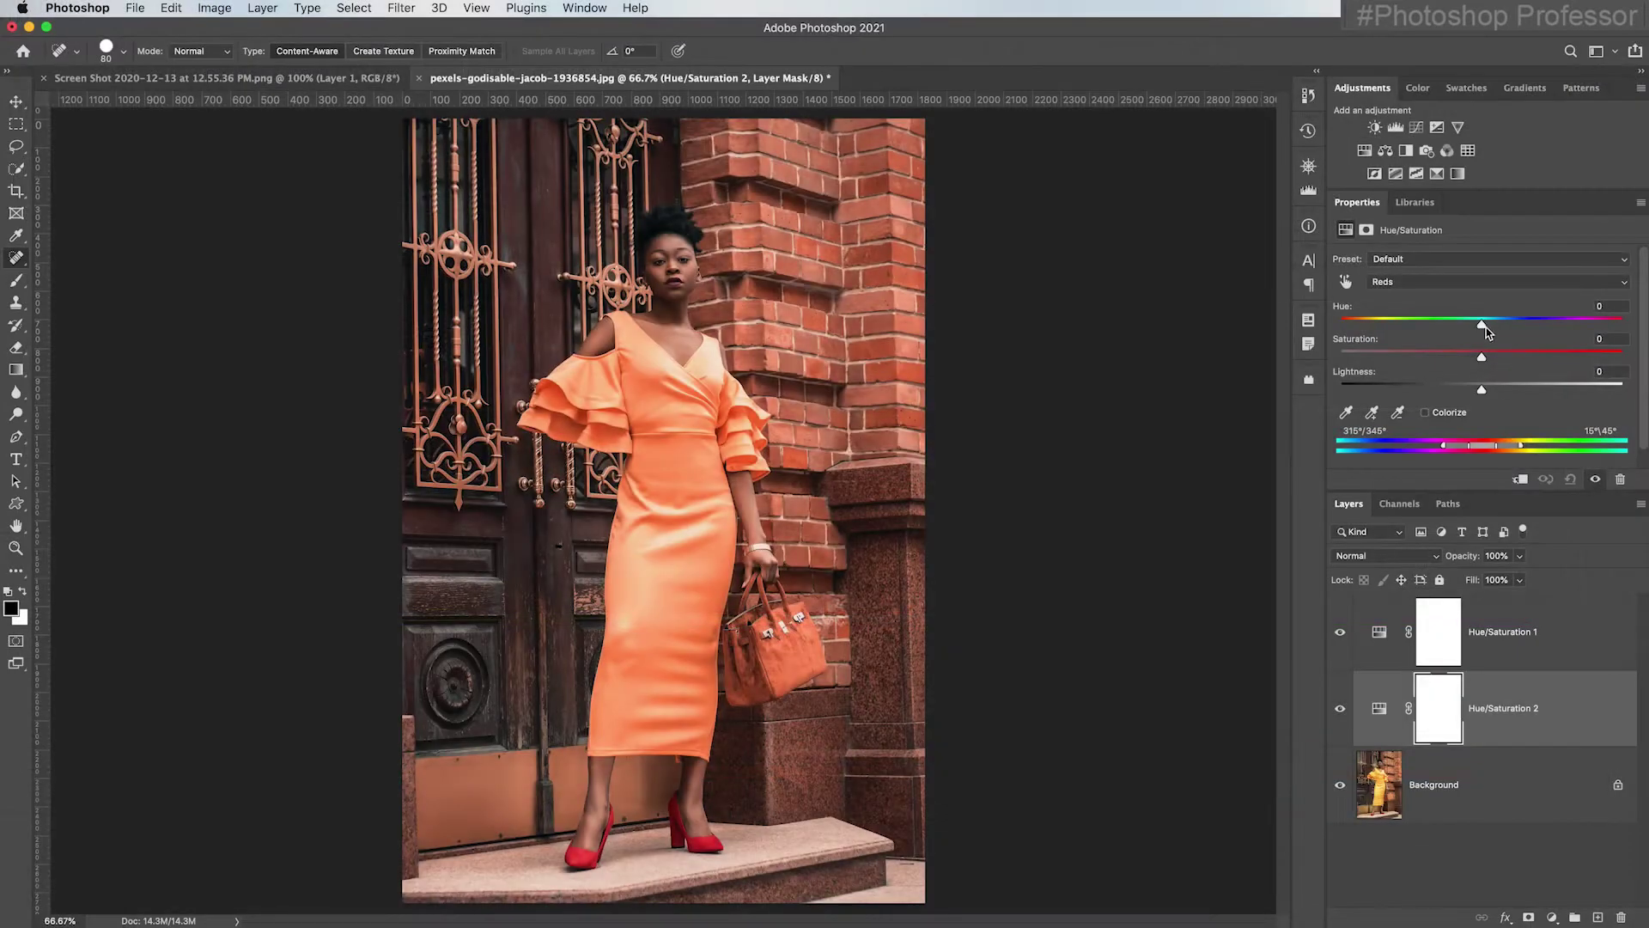
pyautogui.moveTo(1487, 333); pyautogui.dragTo(1534, 353)
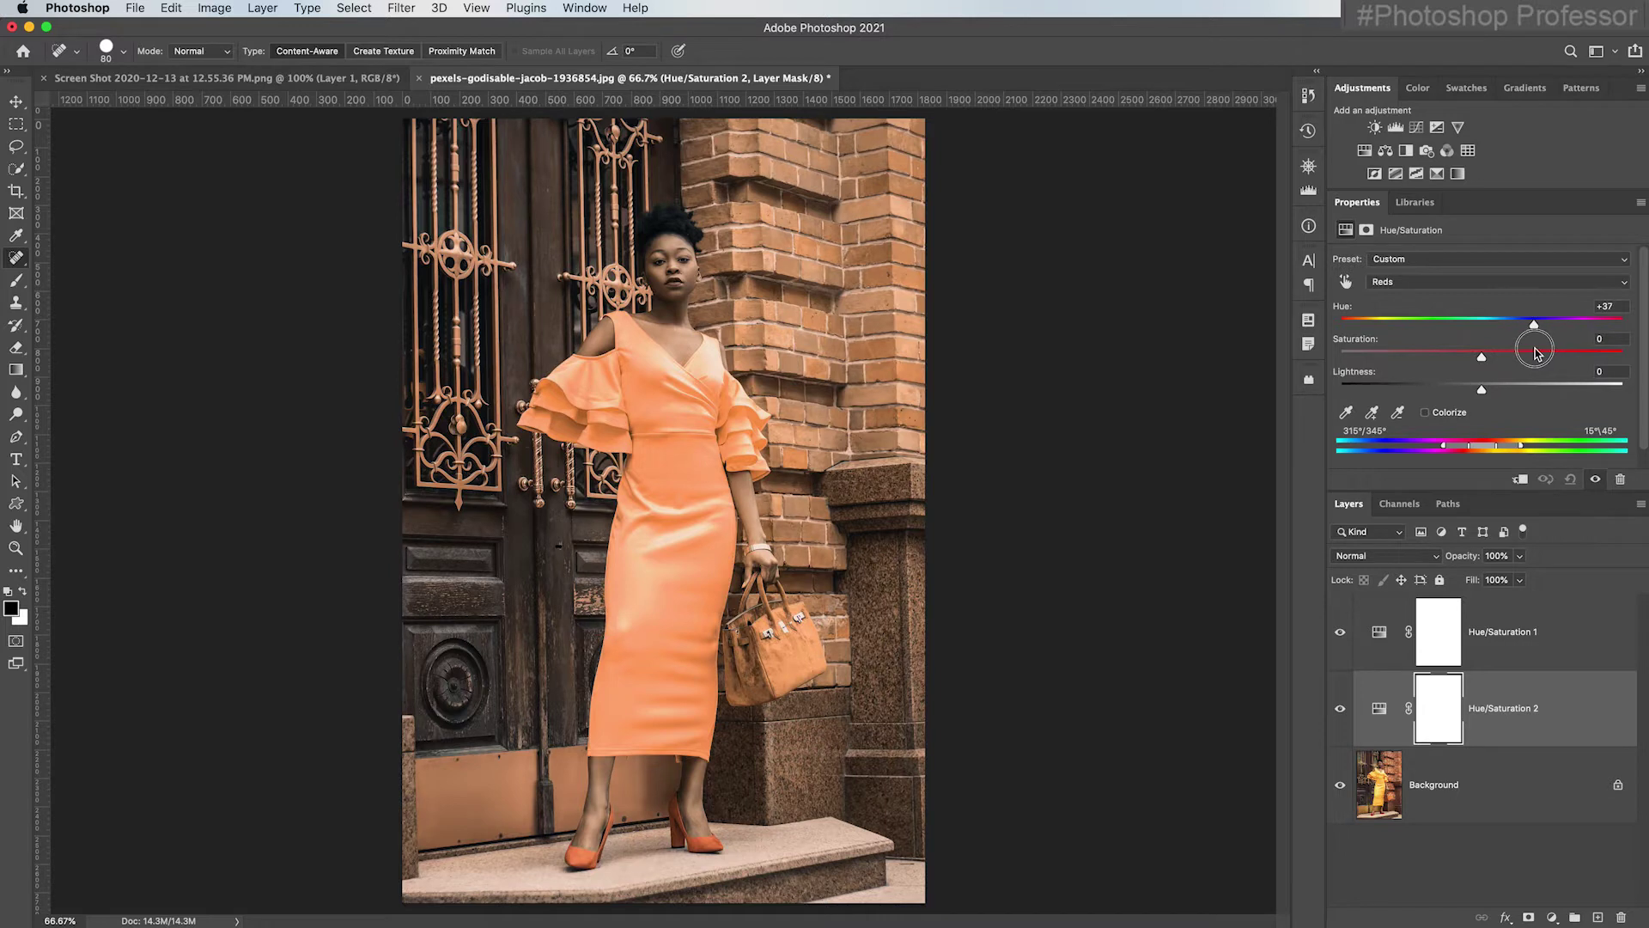
# Invert the Hue/Saturation 2 layer mask so the red shift is hidden everywhere
pyautogui.click(1430, 729)
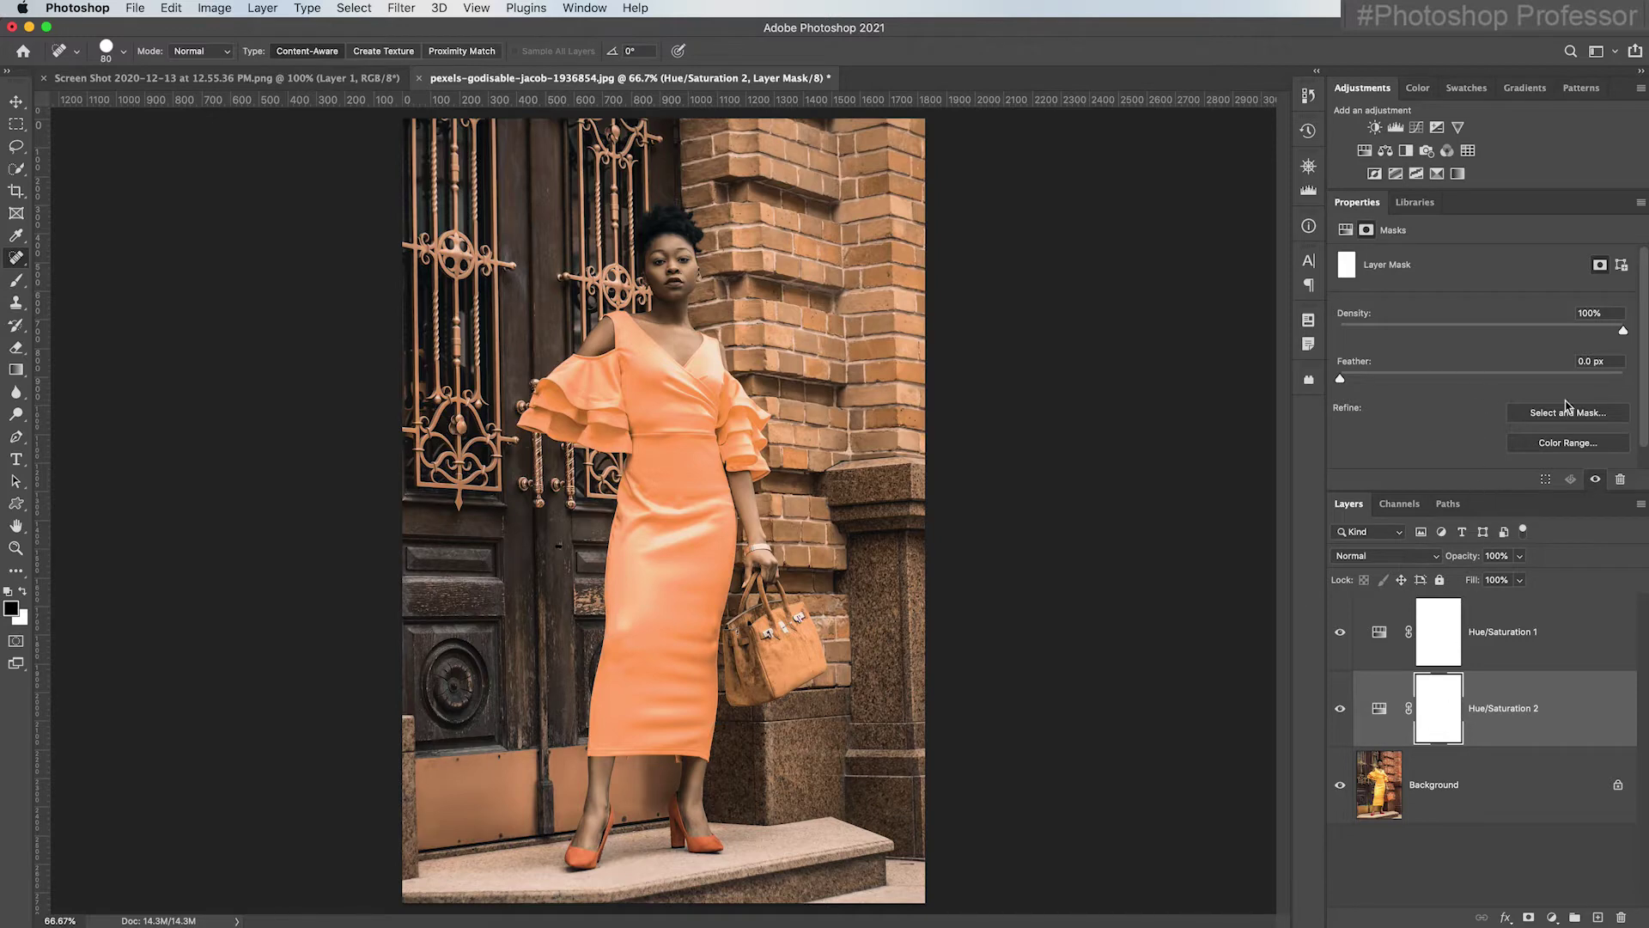
pyautogui.scroll(-1, 1546, 407)
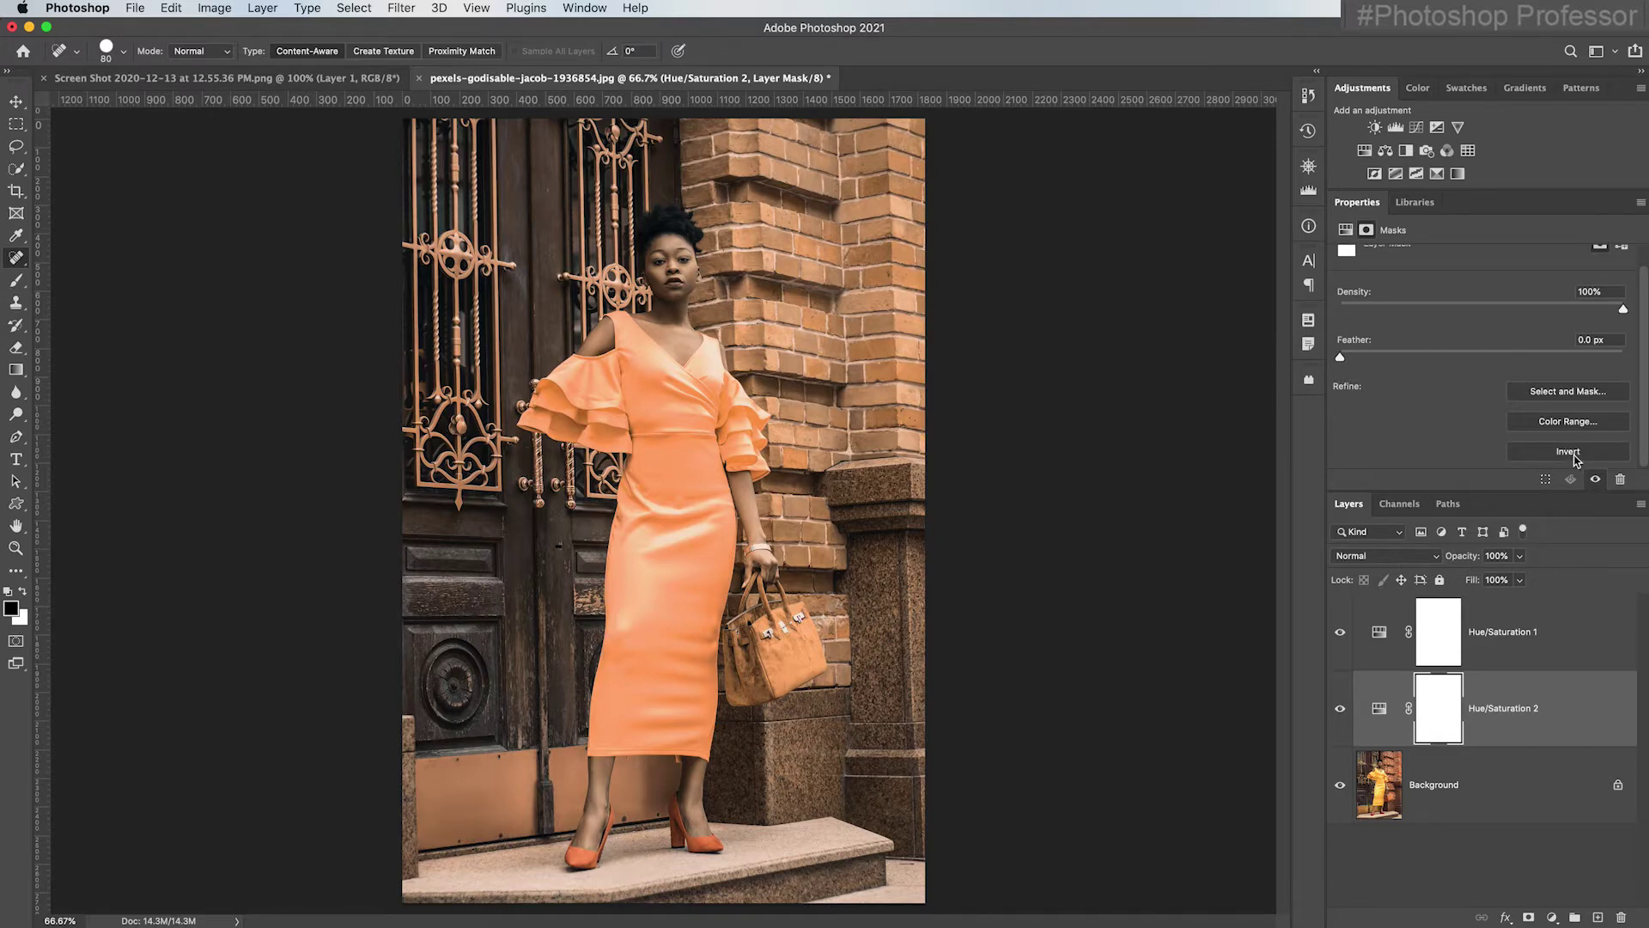
pyautogui.click(1568, 452)
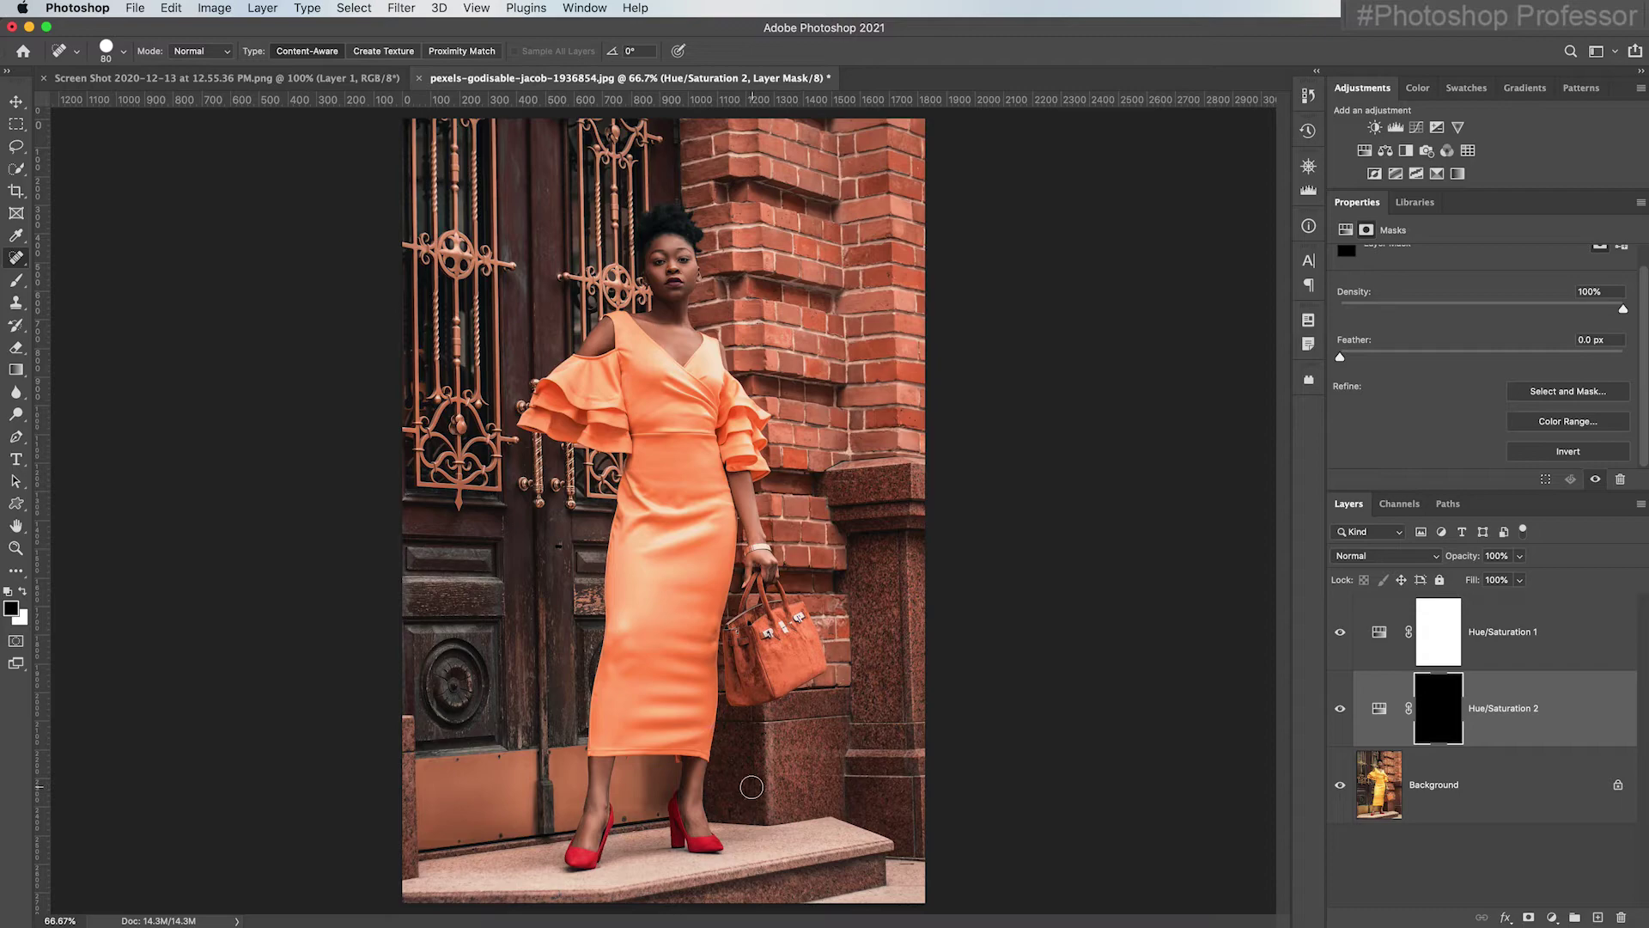
# Zoom to 400% on the shoes, then set white as foreground and switch to the Brush tool
pyautogui.keyDown('super'); pyautogui.click(619, 831); pyautogui.keyUp('super')
pyautogui.keyDown('super'); pyautogui.click(619, 832); pyautogui.keyUp('super')
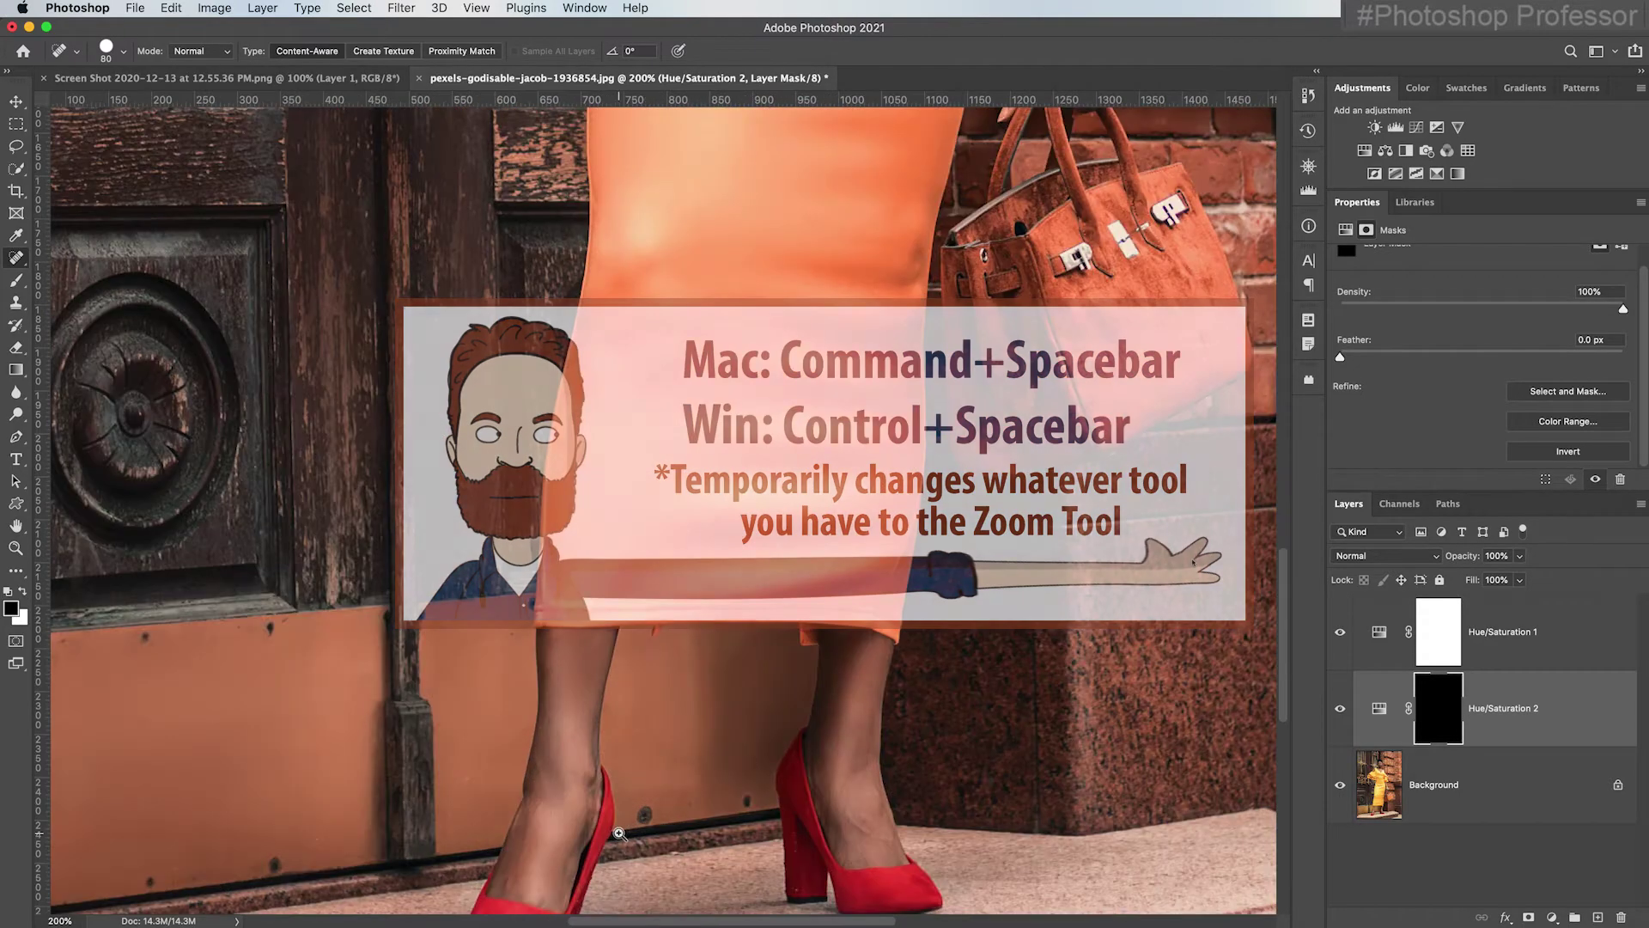
pyautogui.keyDown('super'); pyautogui.click(615, 836); pyautogui.keyUp('super')
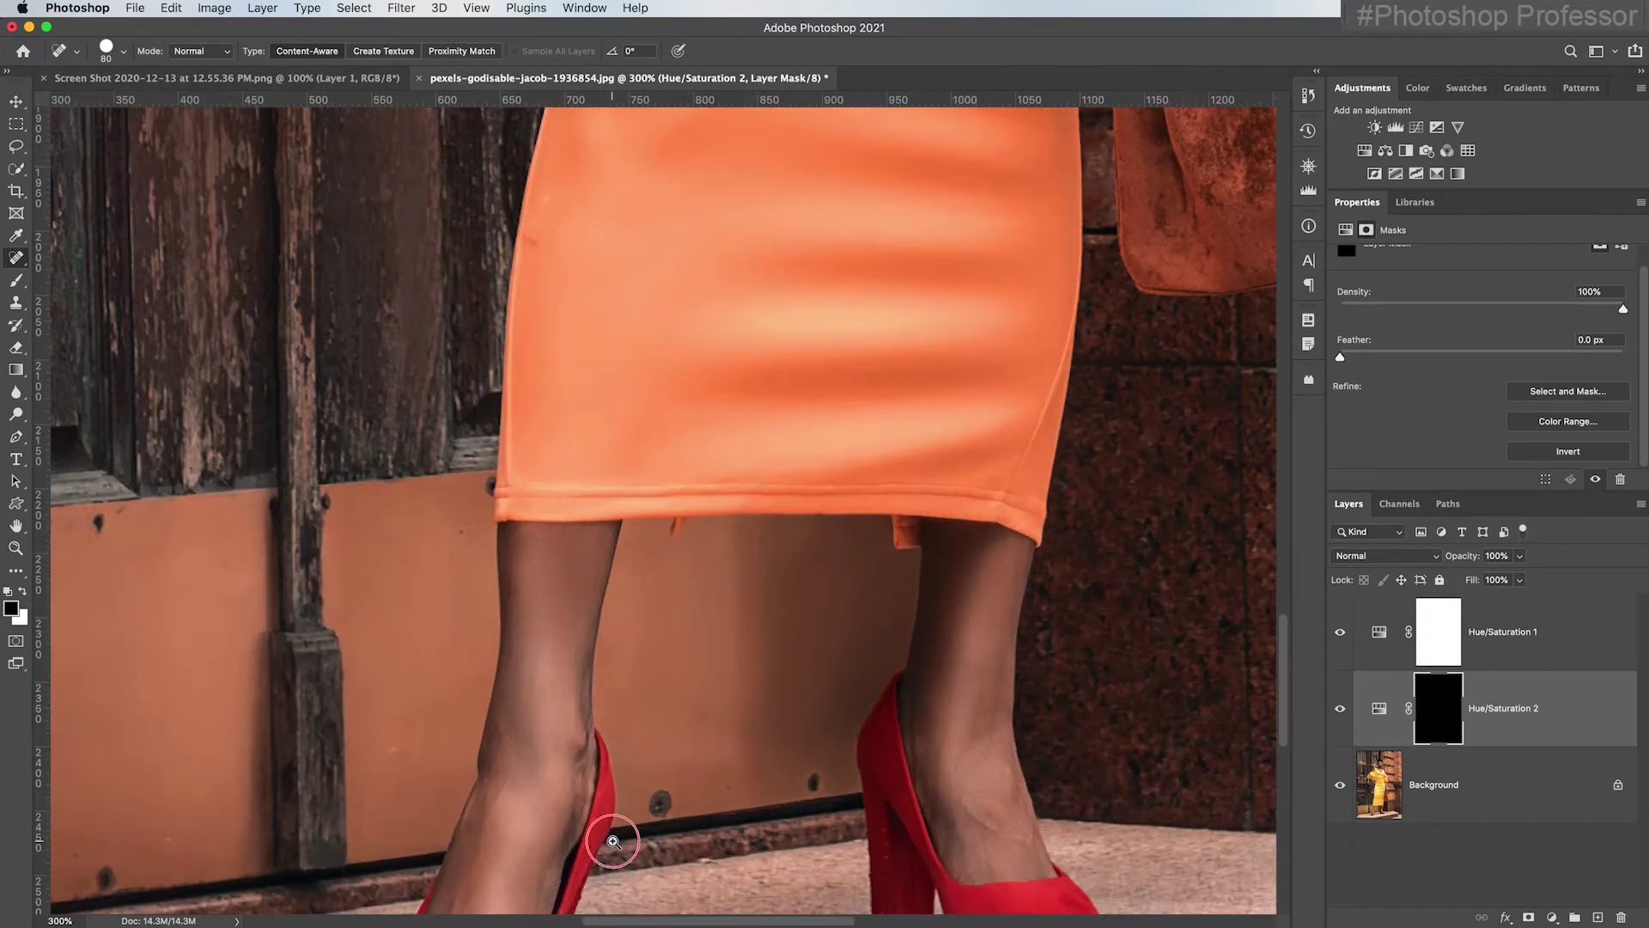
pyautogui.keyDown('super'); pyautogui.click(613, 841); pyautogui.keyUp('super')
pyautogui.press('space')
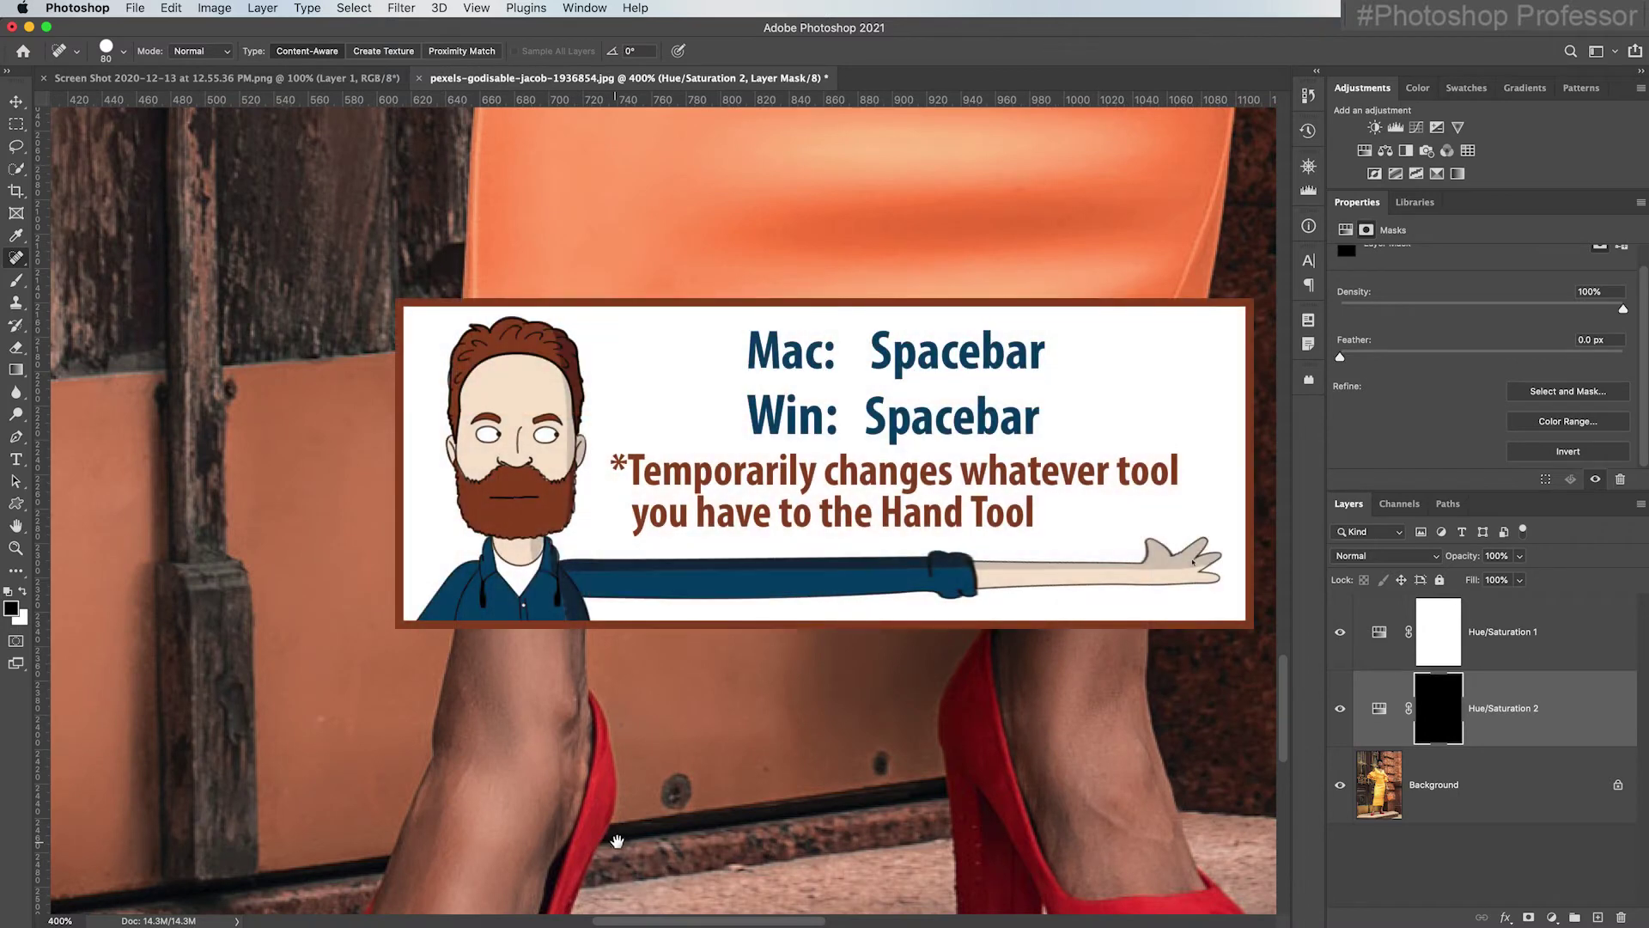
pyautogui.moveTo(642, 842)
pyautogui.mouseDown()
pyautogui.moveTo(507, 501)
pyautogui.moveTo(537, 489)
pyautogui.mouseUp()
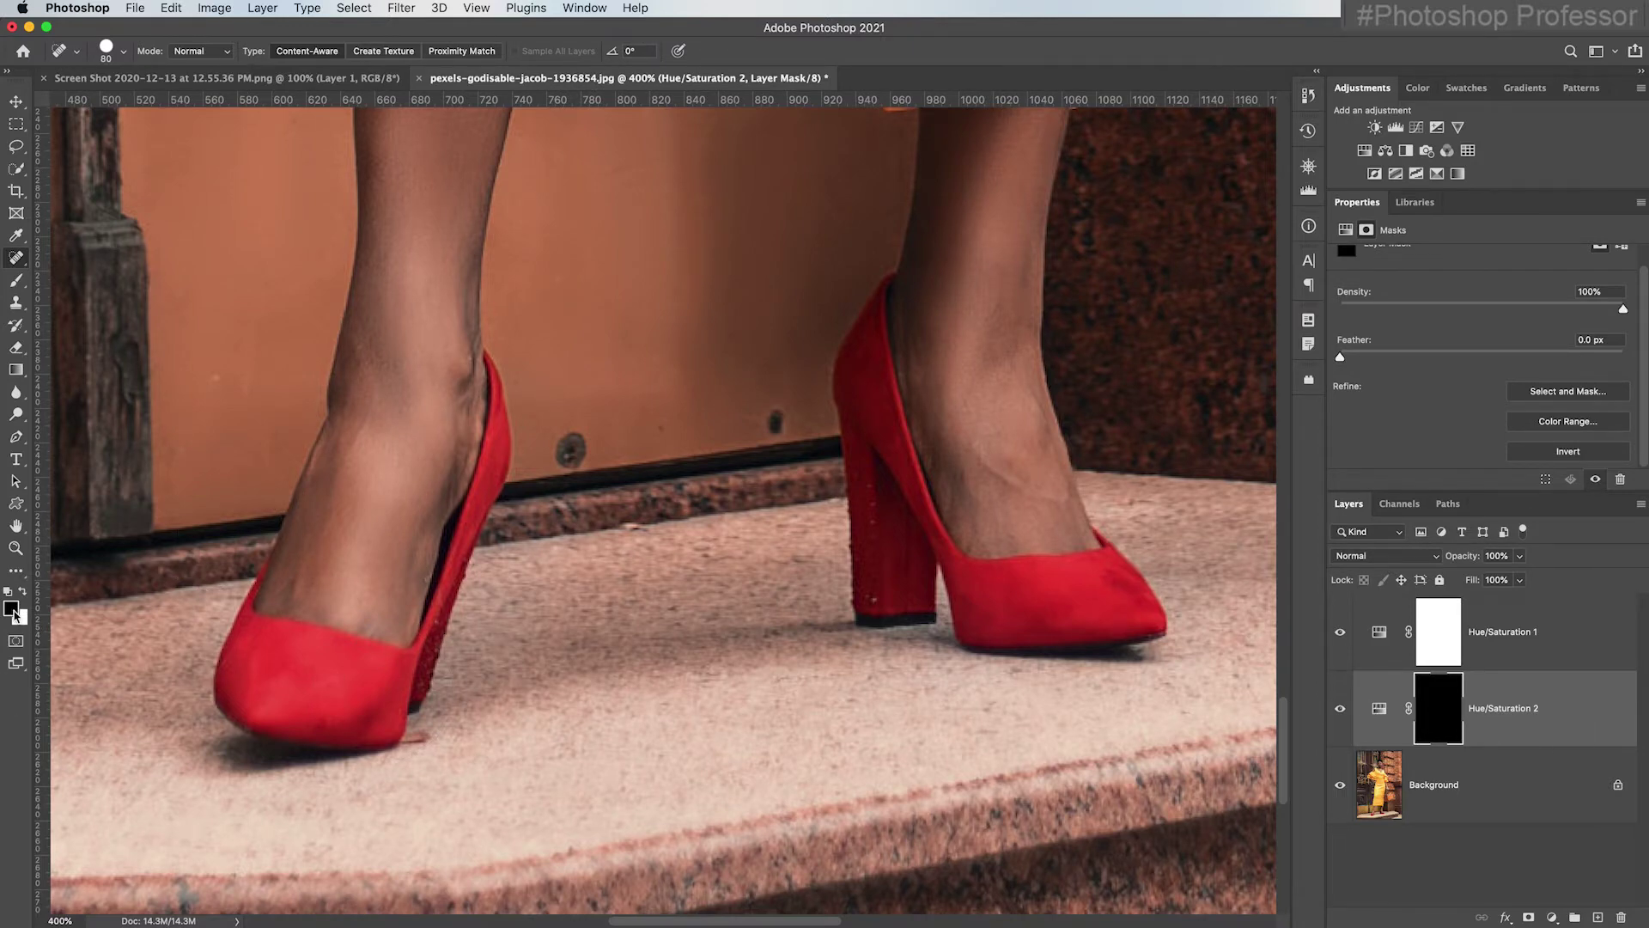
pyautogui.press('x')
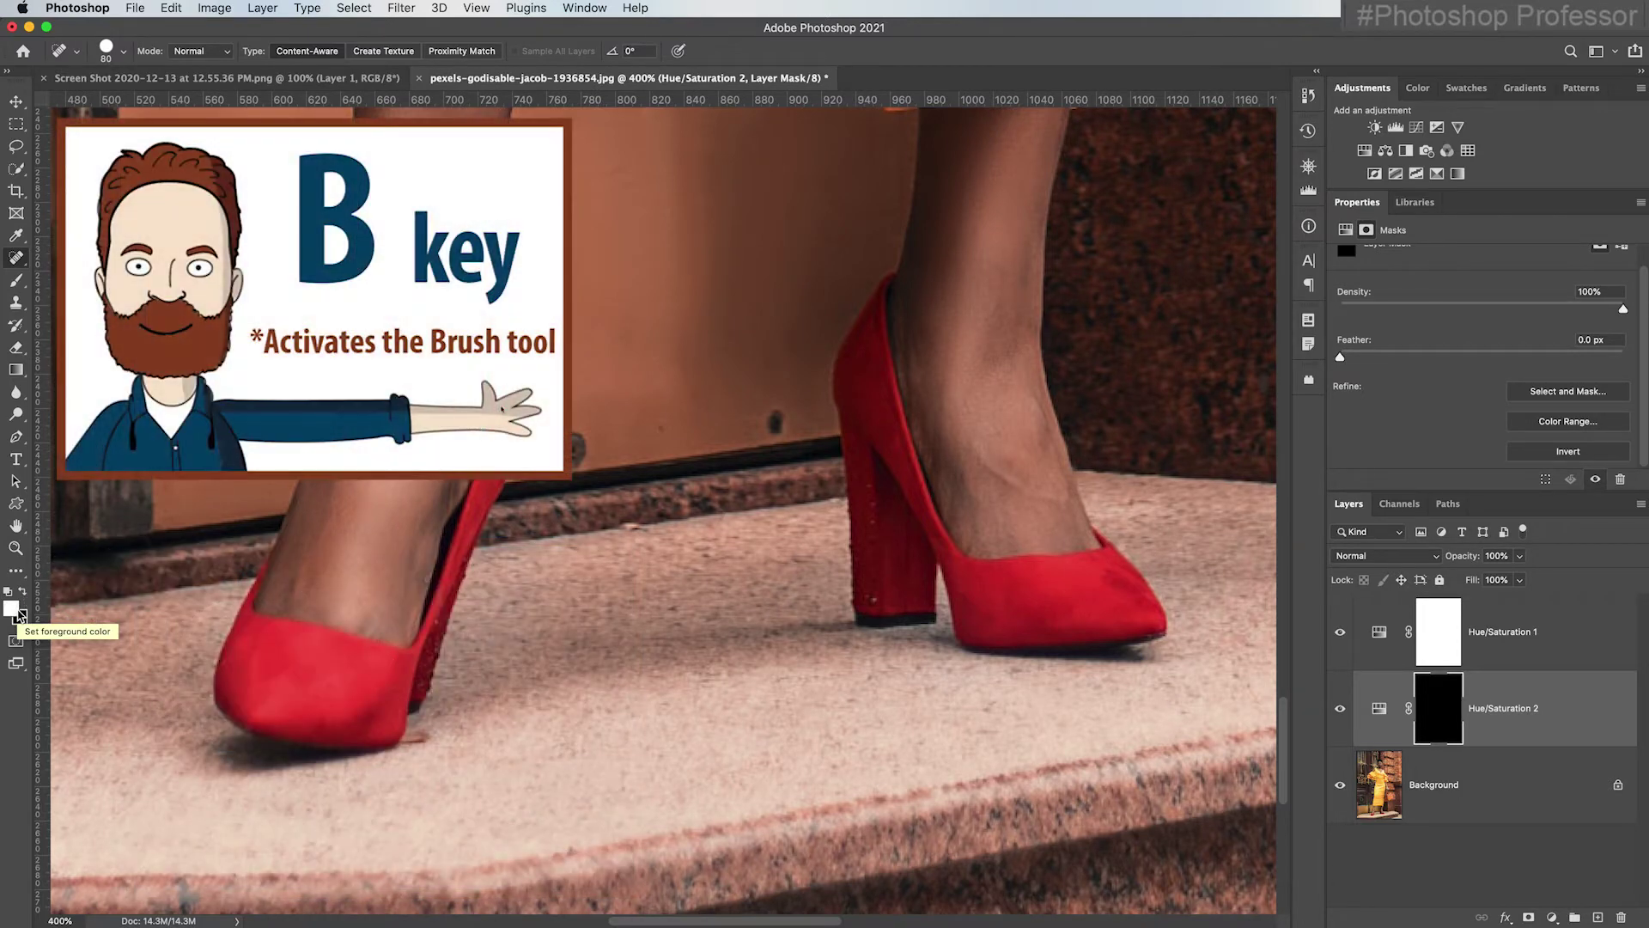
pyautogui.press('b')
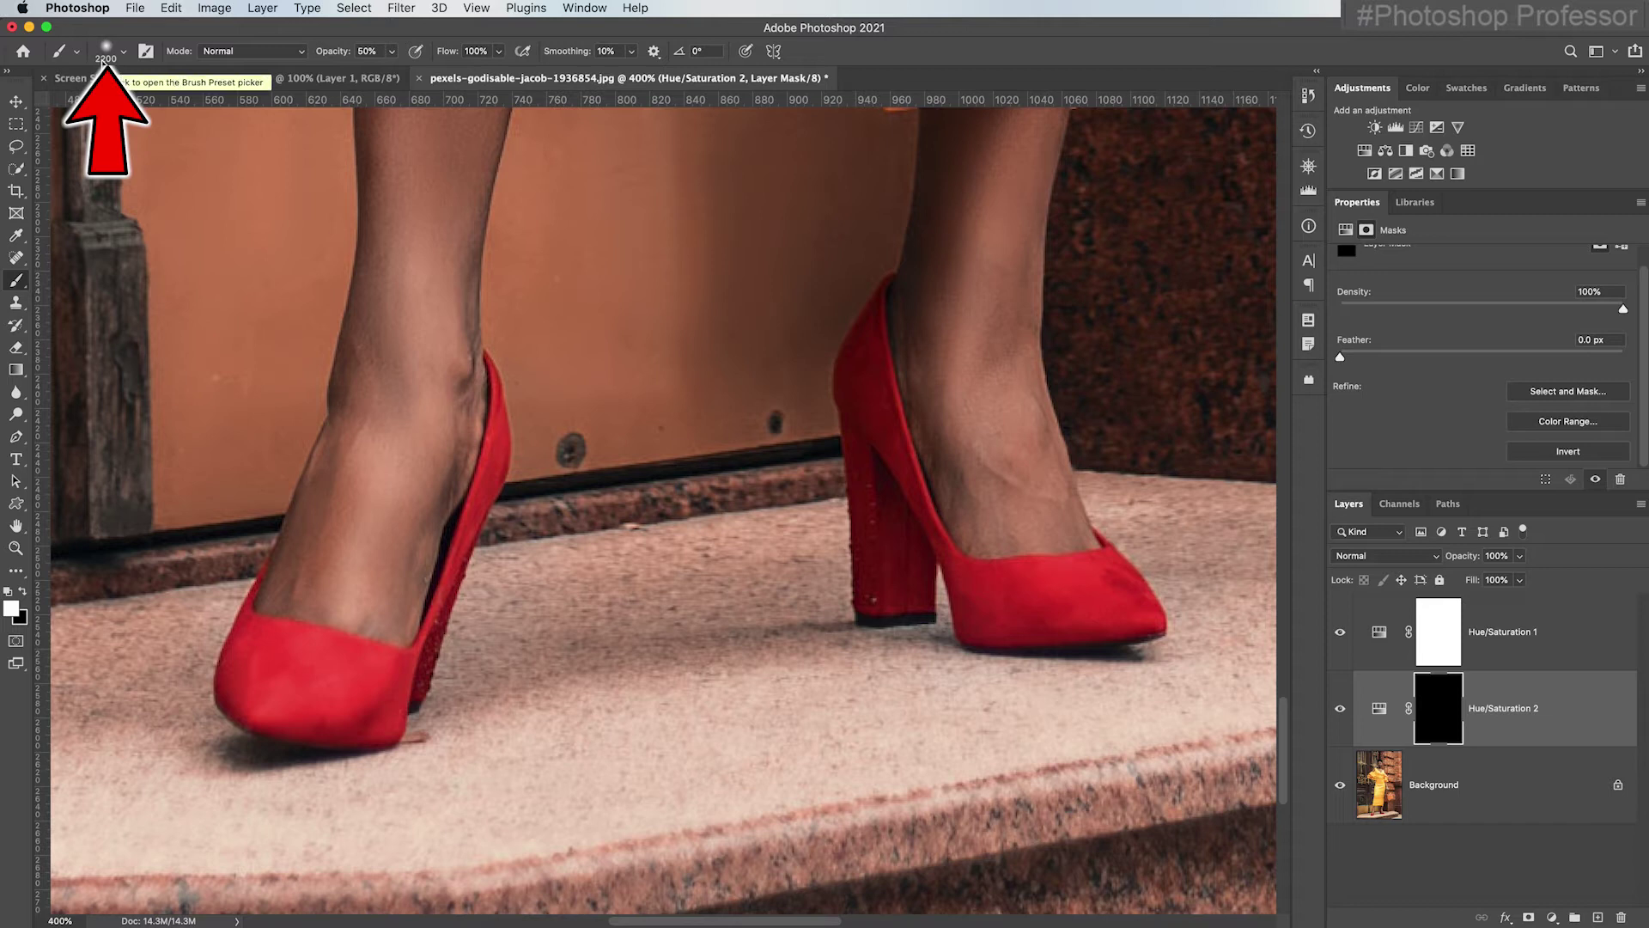
# Shrink the brush, set 100% opacity, and paint white over the left shoe's heel and top edge
pyautogui.click(104, 66)
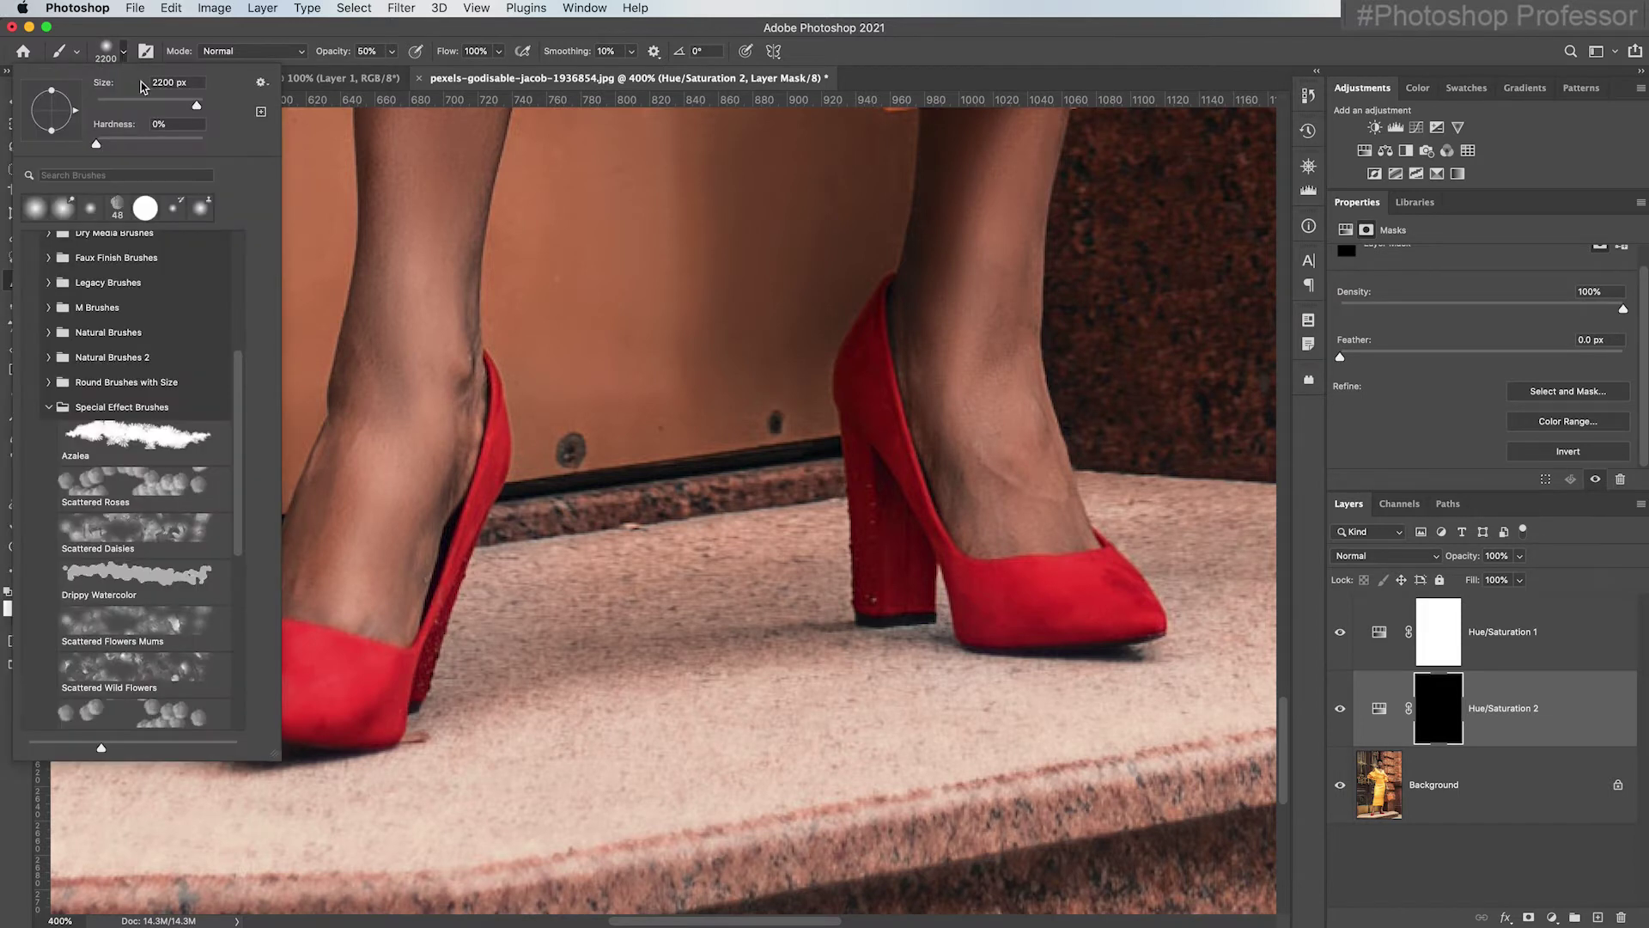
pyautogui.moveTo(197, 107)
pyautogui.mouseDown()
pyautogui.moveTo(121, 109)
pyautogui.moveTo(133, 105)
pyautogui.mouseUp()
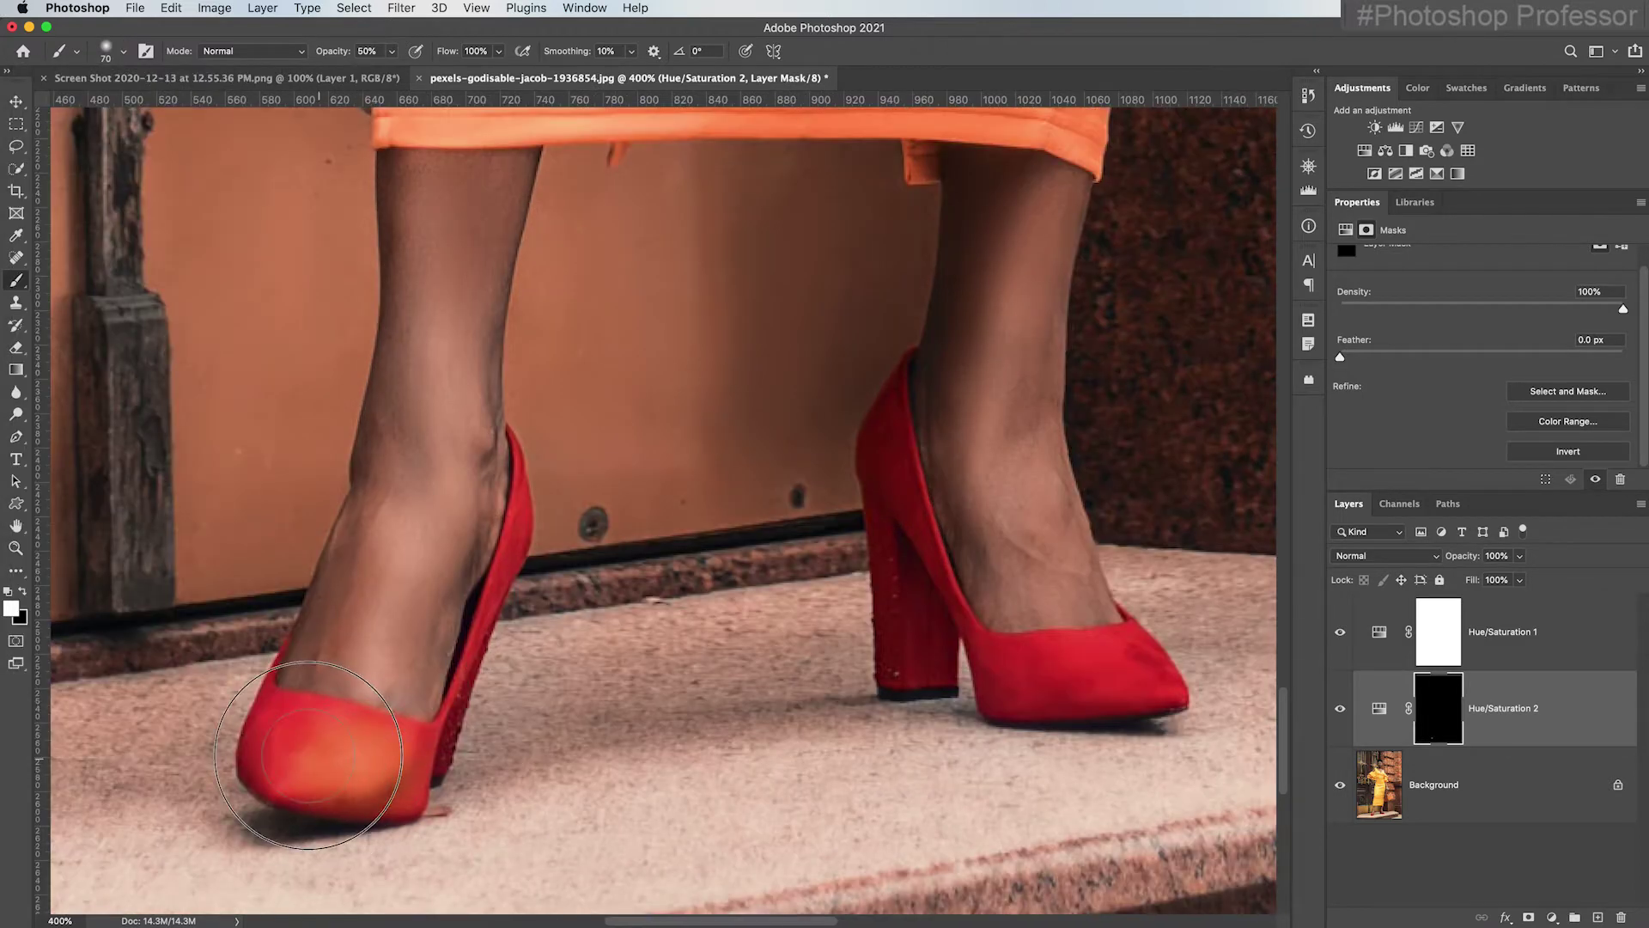
pyautogui.moveTo(308, 755)
pyautogui.mouseDown()
pyautogui.moveTo(314, 825)
pyautogui.moveTo(403, 807)
pyautogui.moveTo(335, 798)
pyautogui.moveTo(266, 739)
pyautogui.moveTo(335, 765)
pyautogui.mouseUp()
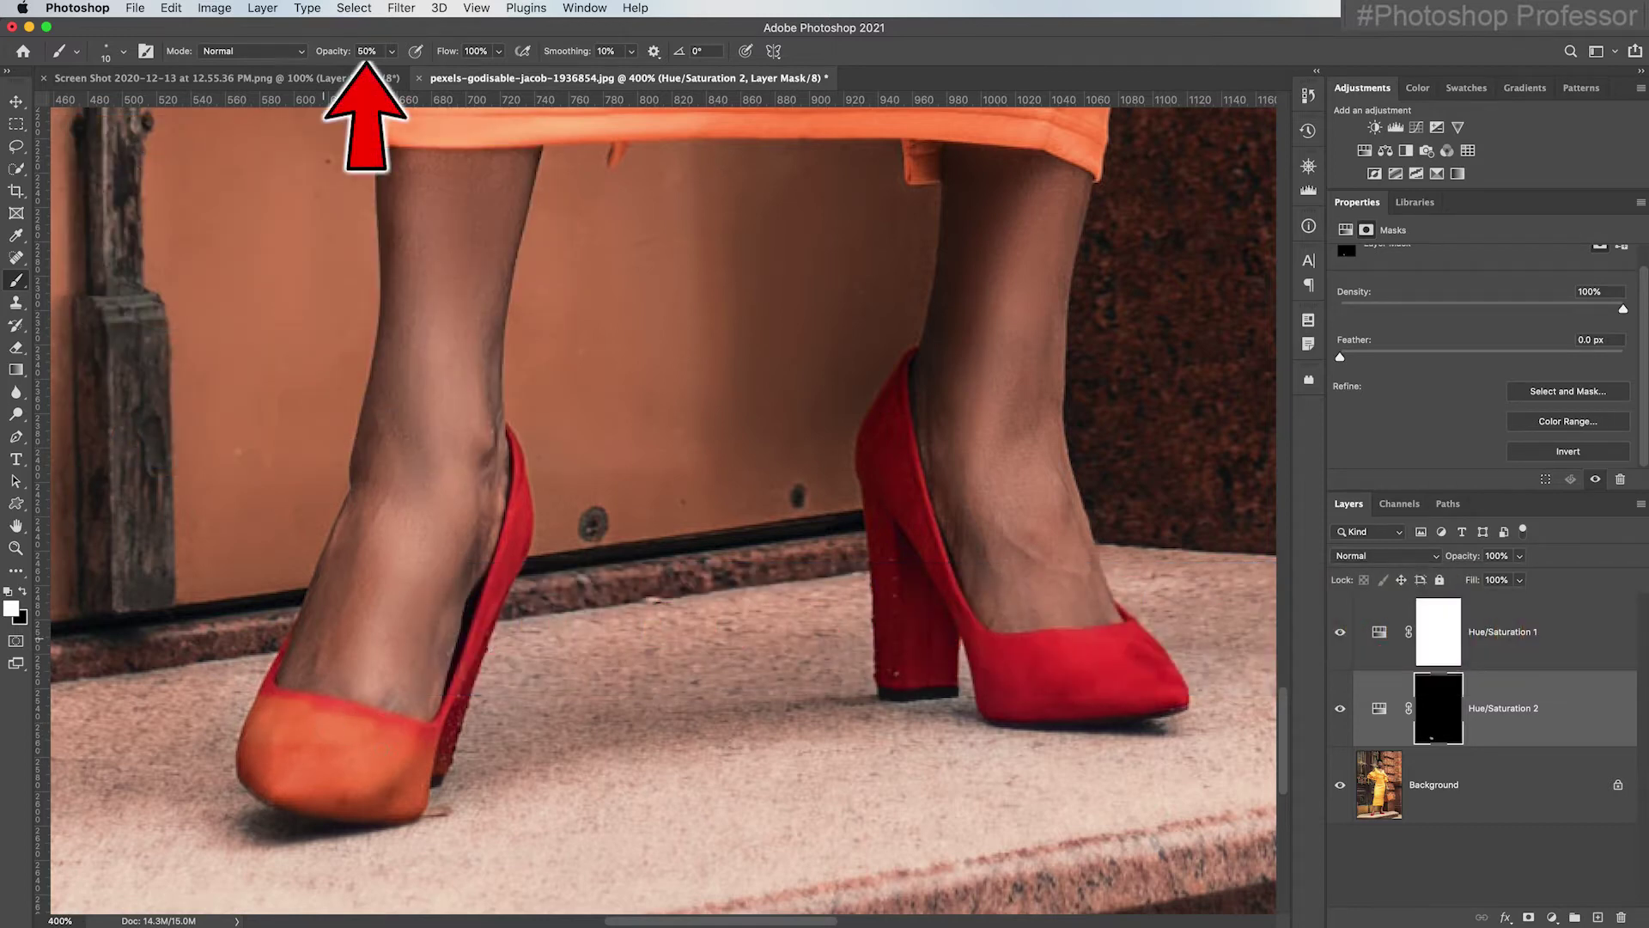
pyautogui.press('0')
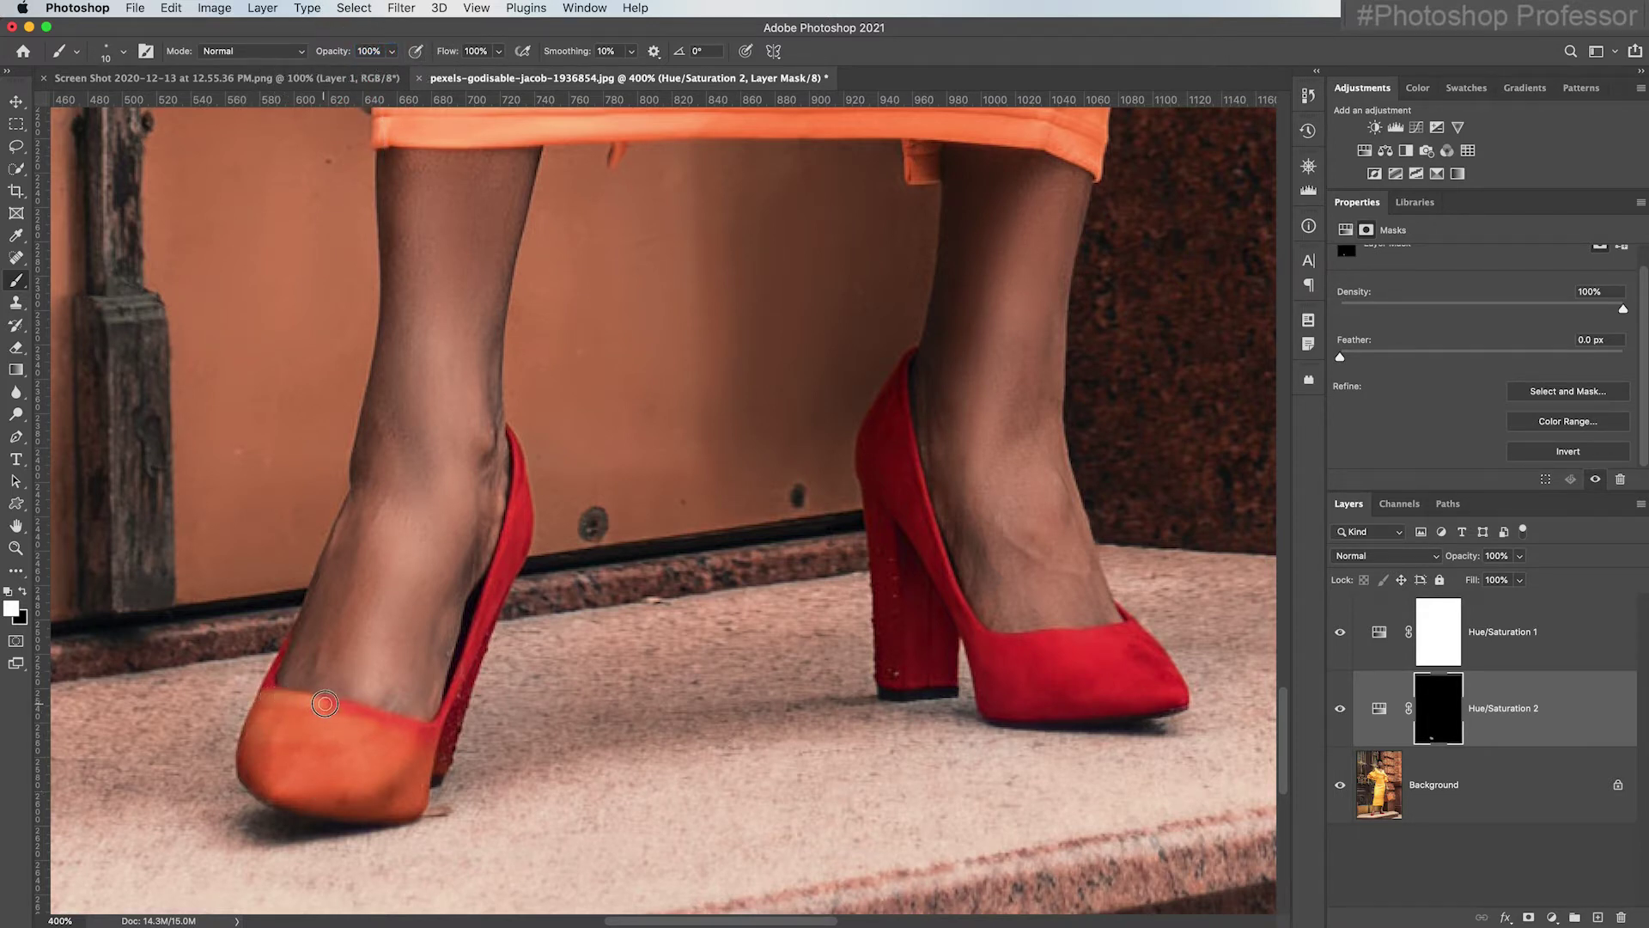
pyautogui.moveTo(436, 729); pyautogui.dragTo(325, 704)
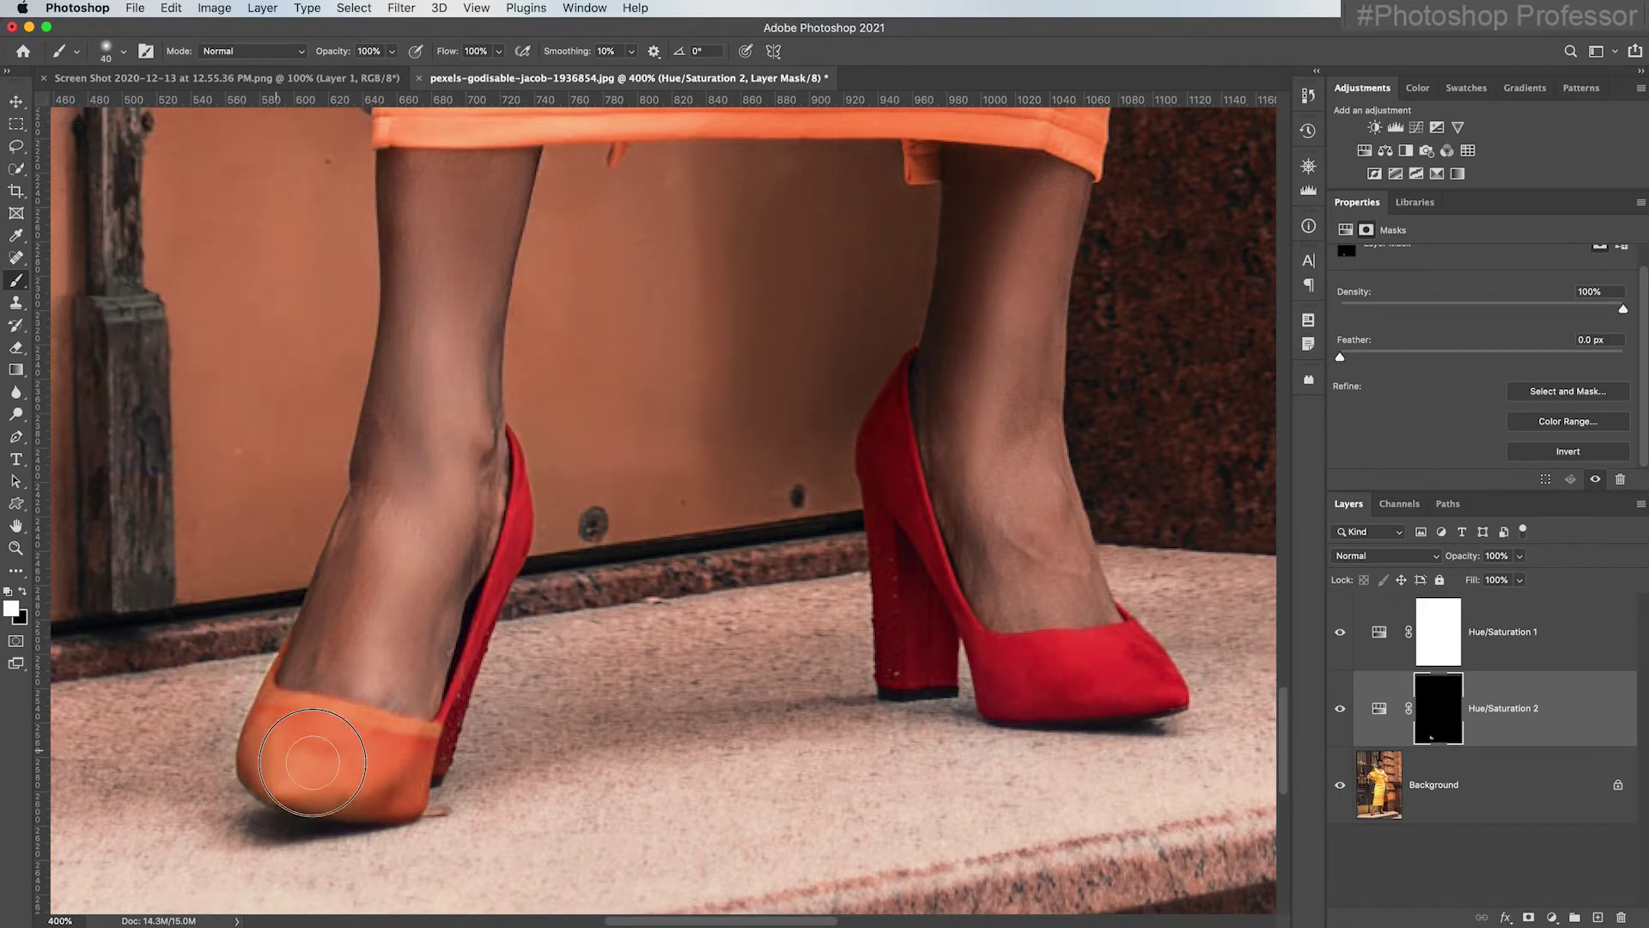
pyautogui.press(']')
# Paint the left toe, the right shoe's toe, heel and edge, and the inner strip orange
pyautogui.moveTo(386, 776); pyautogui.dragTo(421, 752)
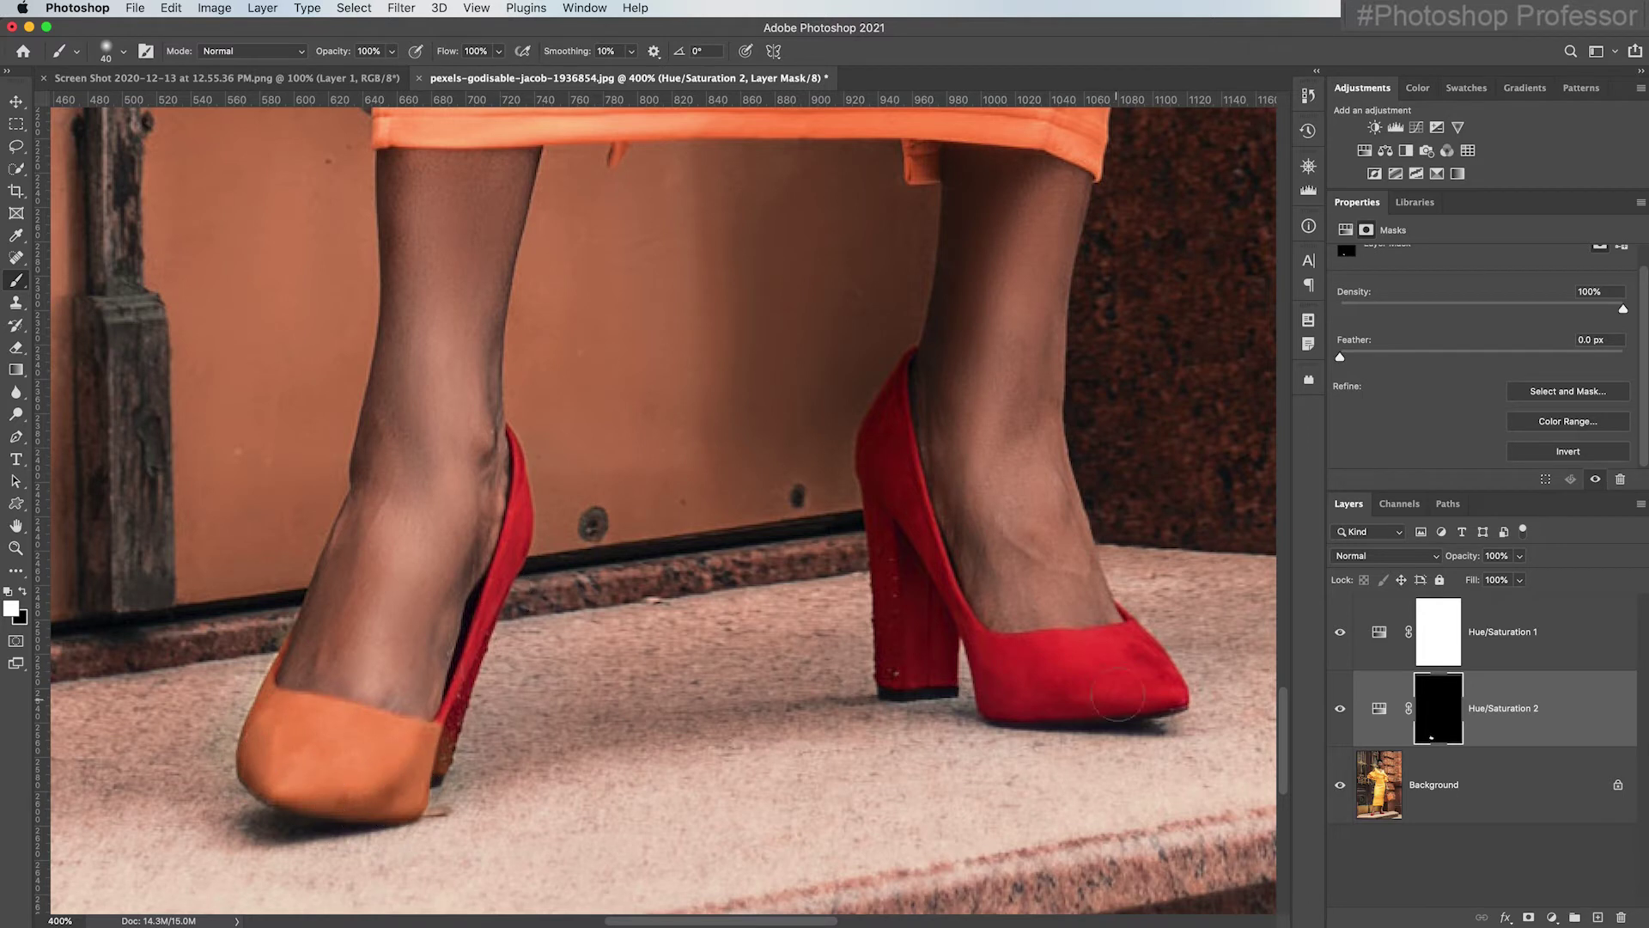
pyautogui.moveTo(1117, 695)
pyautogui.mouseDown()
pyautogui.moveTo(957, 695)
pyautogui.moveTo(1027, 706)
pyautogui.moveTo(1108, 687)
pyautogui.moveTo(1045, 681)
pyautogui.moveTo(882, 548)
pyautogui.moveTo(934, 631)
pyautogui.moveTo(889, 516)
pyautogui.moveTo(878, 530)
pyautogui.moveTo(885, 432)
pyautogui.moveTo(898, 499)
pyautogui.moveTo(858, 450)
pyautogui.moveTo(910, 541)
pyautogui.mouseUp()
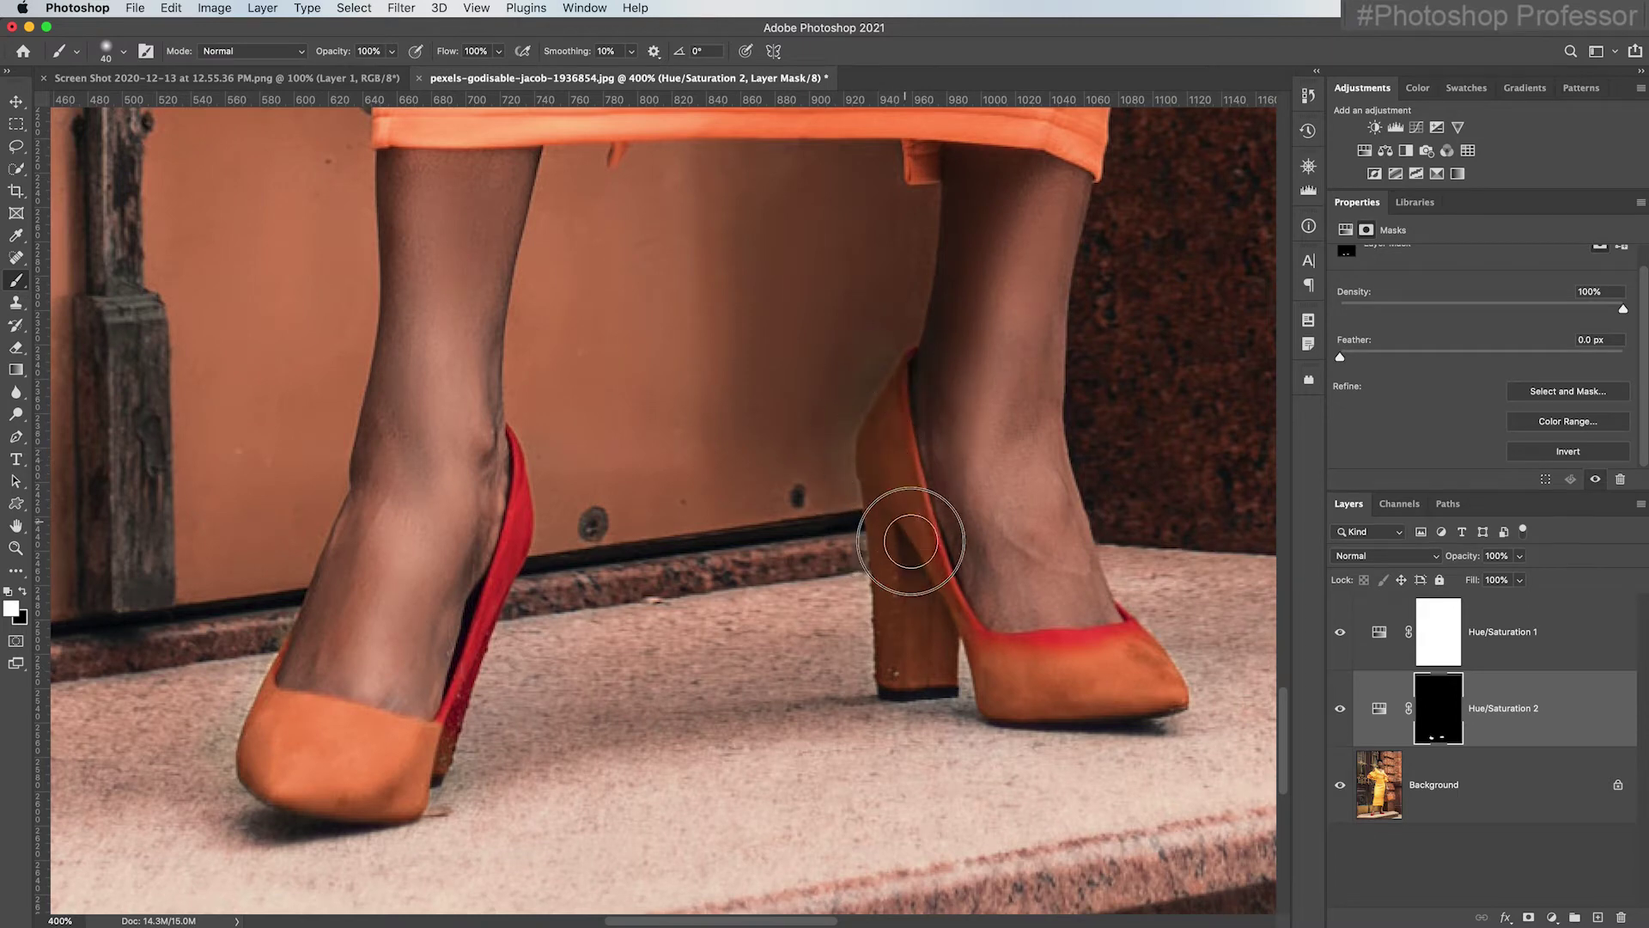
pyautogui.press('[')
pyautogui.press('[')
pyautogui.press('[')
pyautogui.press('[')
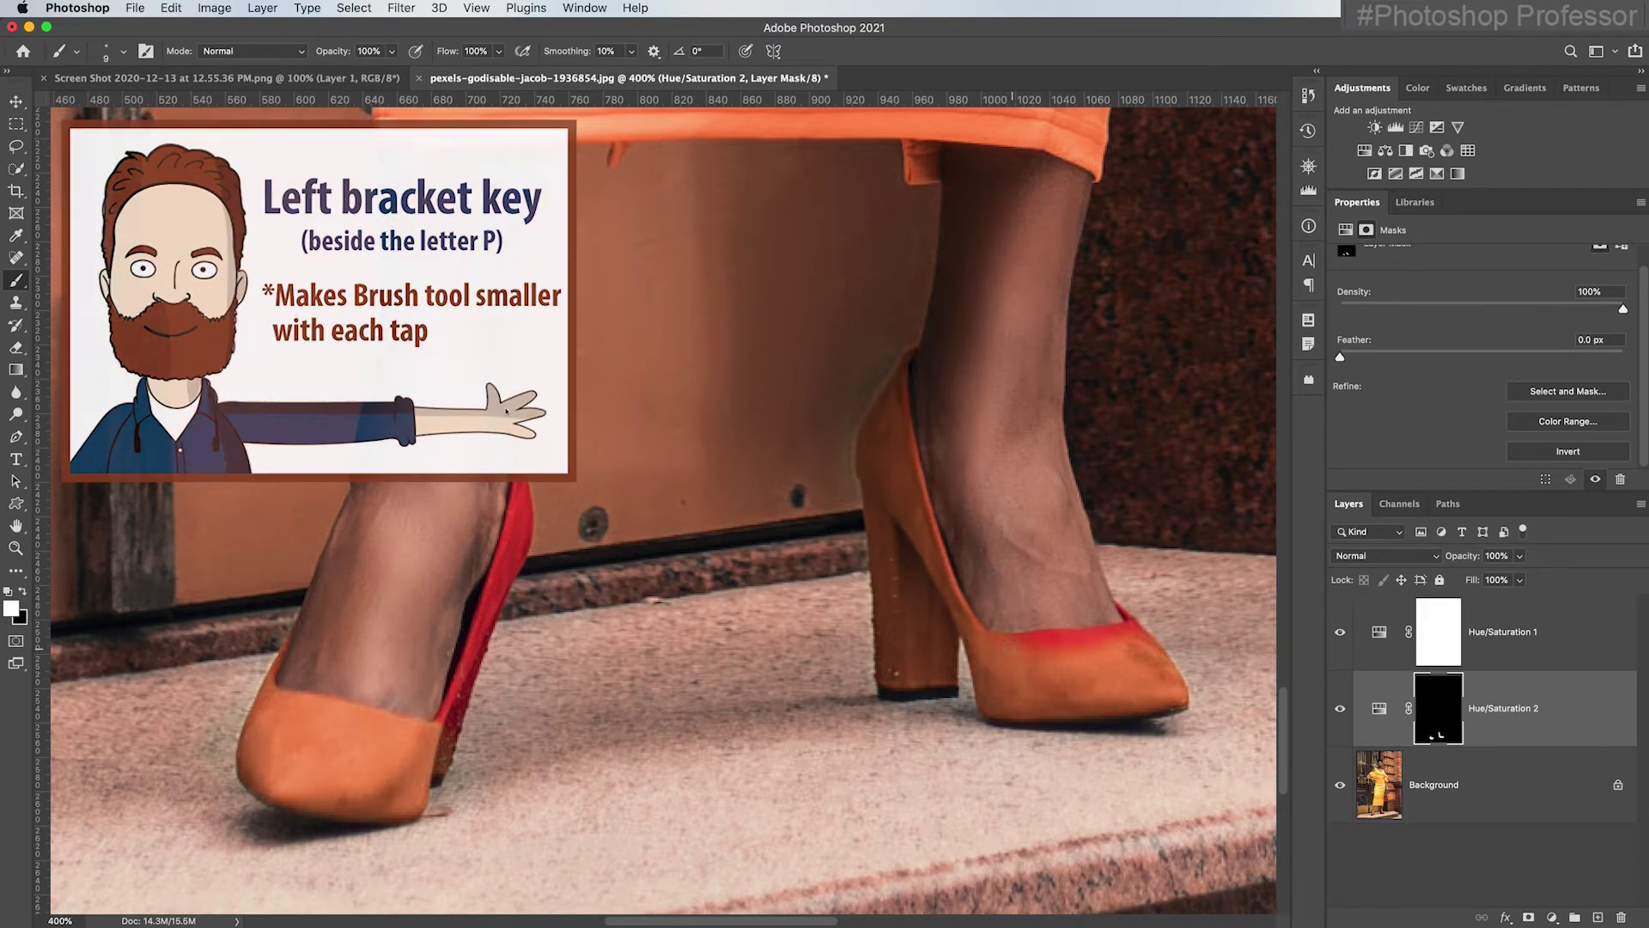
pyautogui.moveTo(1026, 646)
pyautogui.mouseDown()
pyautogui.moveTo(1115, 645)
pyautogui.moveTo(983, 641)
pyautogui.moveTo(1142, 623)
pyautogui.mouseUp()
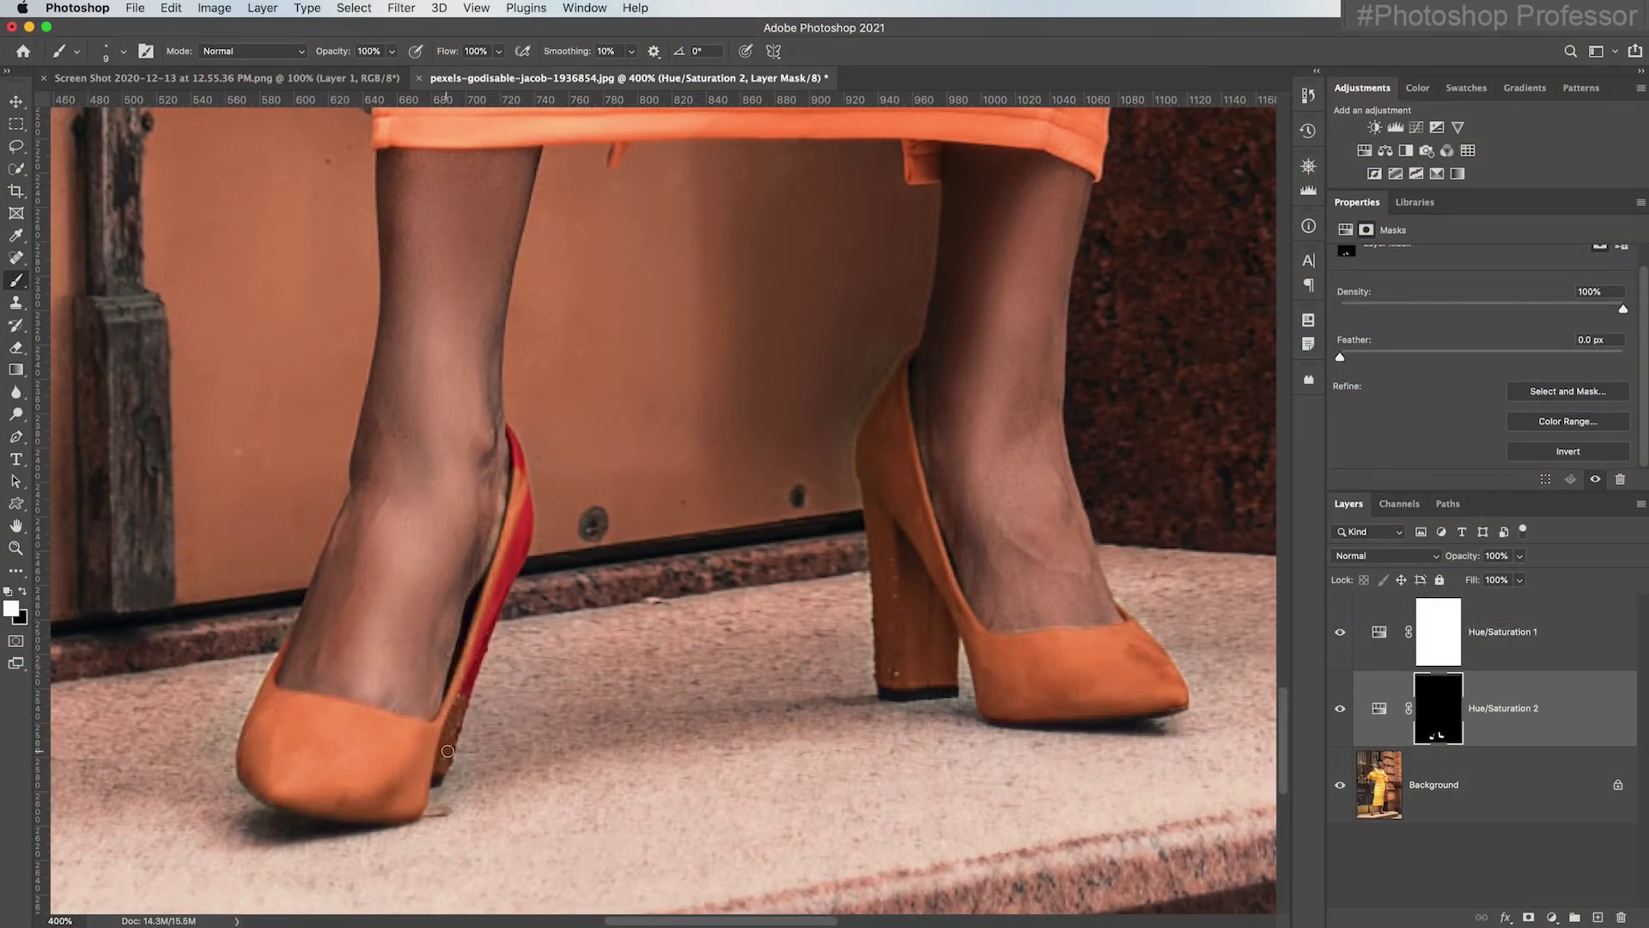
pyautogui.moveTo(505, 595)
pyautogui.mouseDown()
pyautogui.moveTo(470, 666)
pyautogui.moveTo(489, 591)
pyautogui.moveTo(527, 547)
pyautogui.moveTo(496, 597)
pyautogui.moveTo(505, 554)
pyautogui.mouseUp()
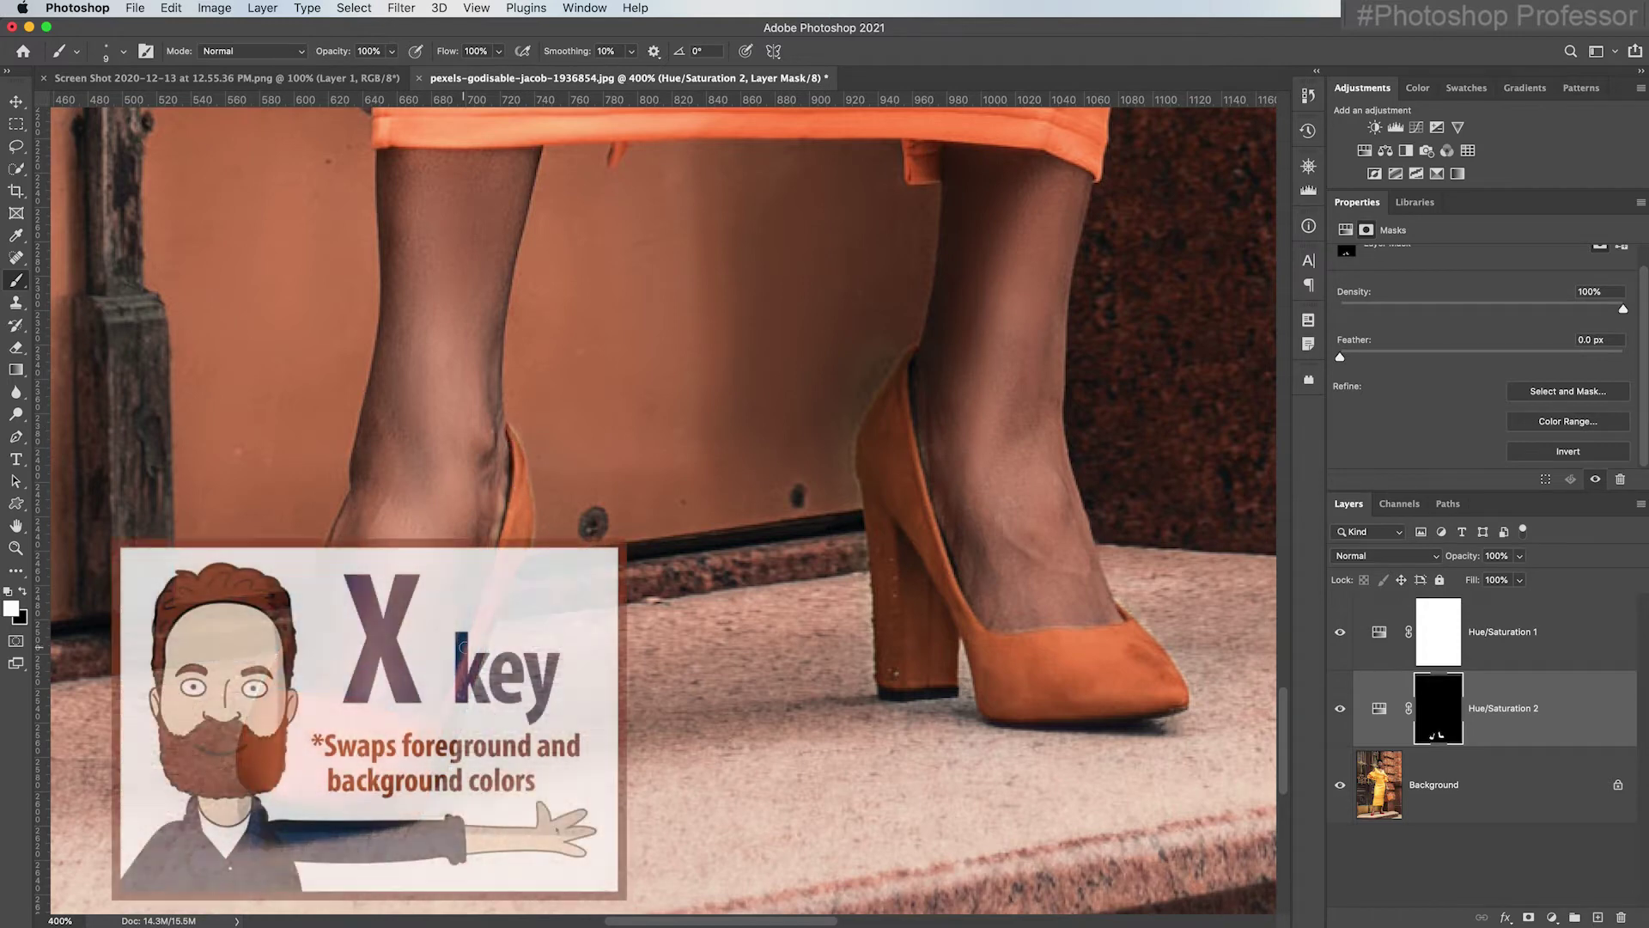
# Swap the foreground colour to black for removing overspill from the shoe mask
pyautogui.press('x')
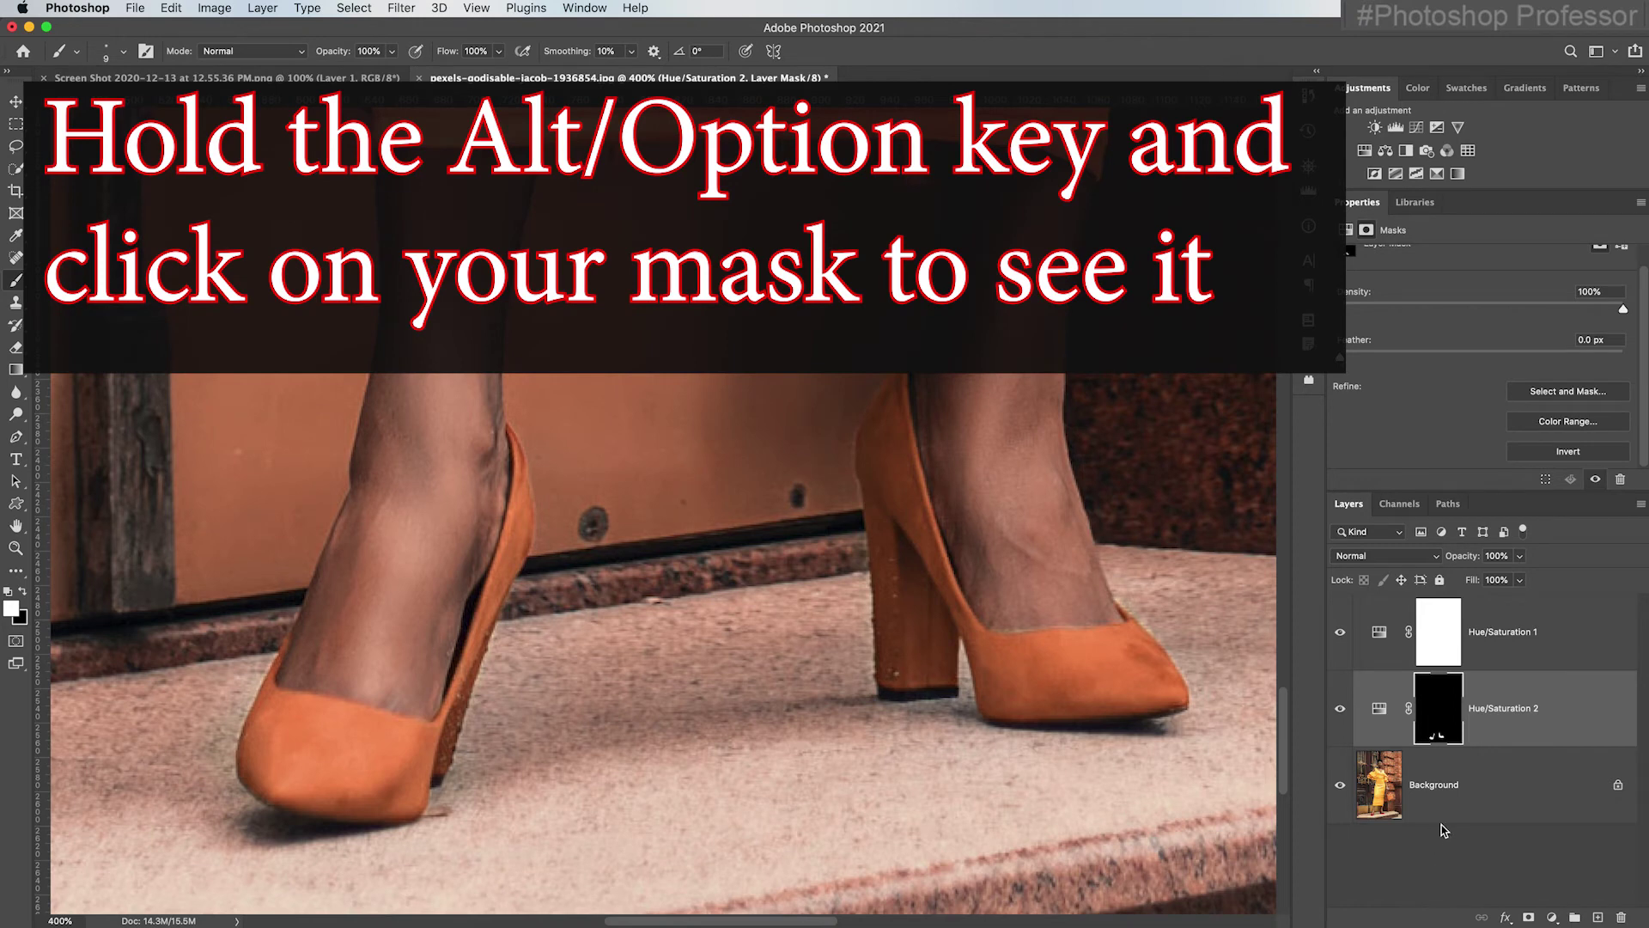
# Inspect the shoe mask on its own, feather it to 1.5 px, and fit the image to the window
pyautogui.keyDown('alt'); pyautogui.click(1437, 701); pyautogui.keyUp('alt')
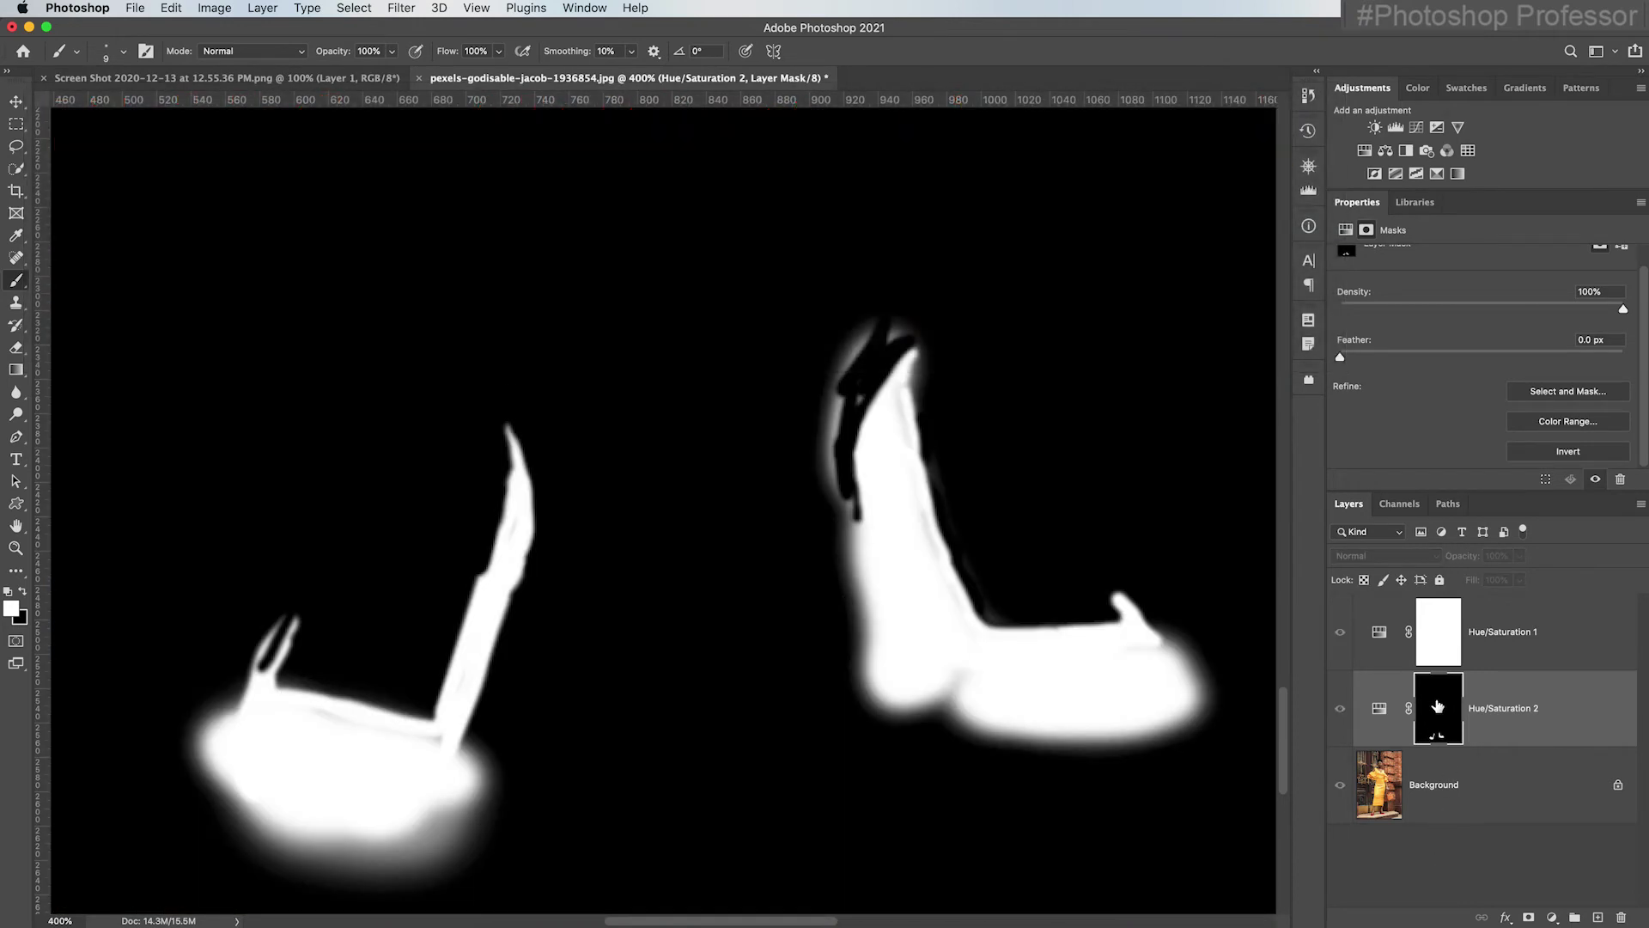
pyautogui.keyDown('alt'); pyautogui.click(1437, 705); pyautogui.keyUp('alt')
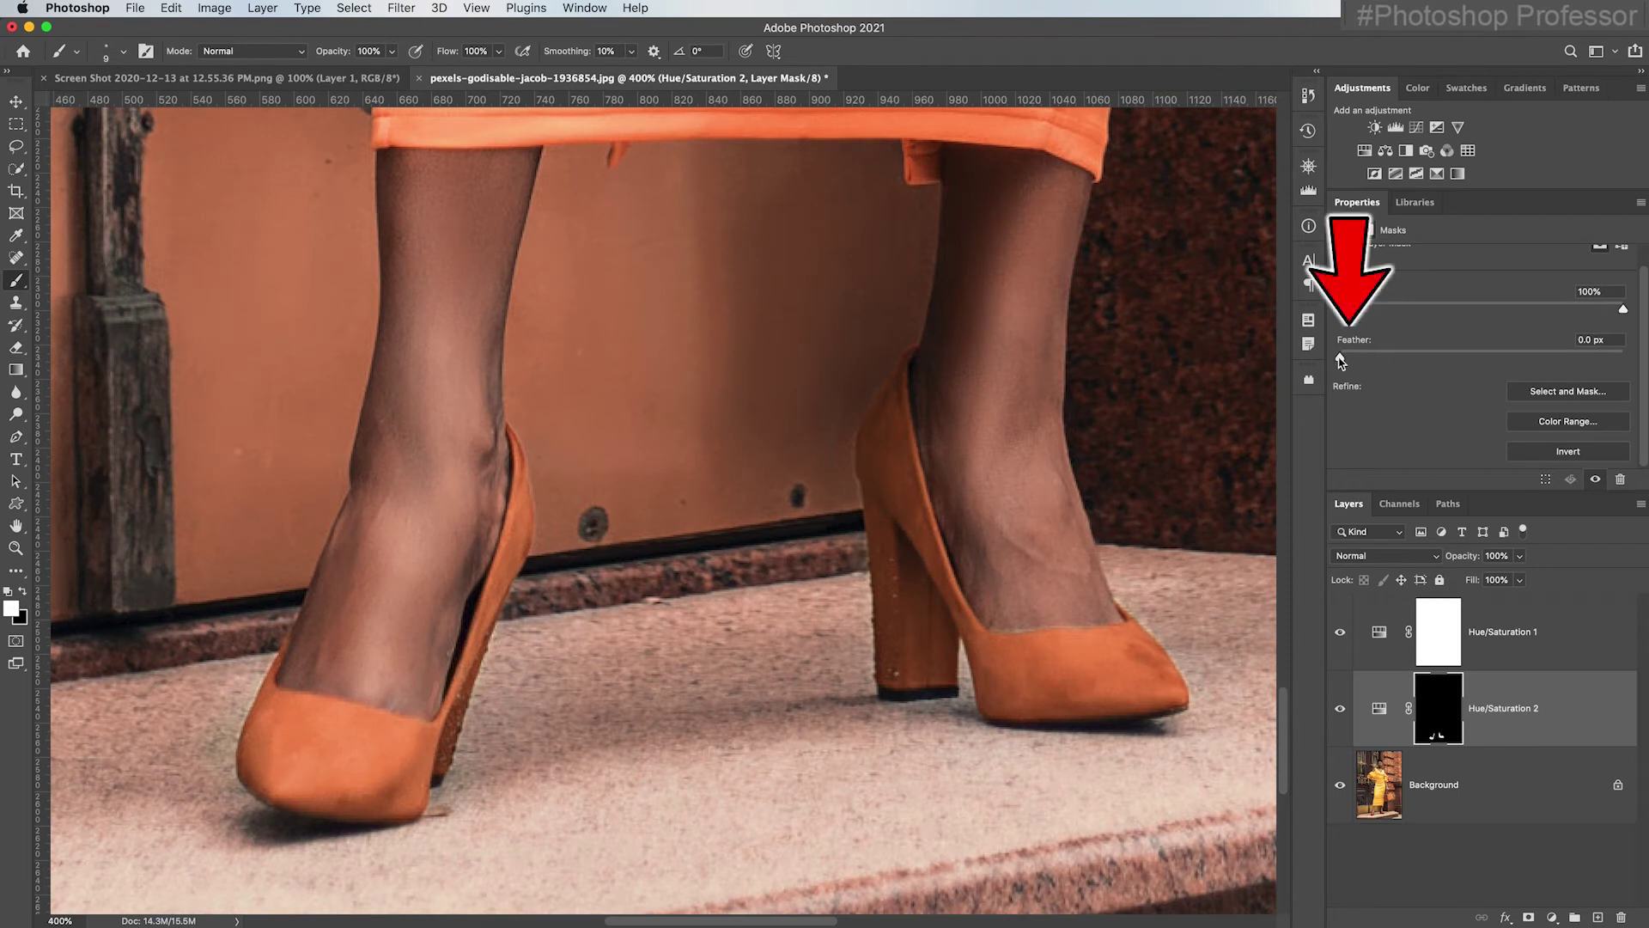
pyautogui.moveTo(1356, 360); pyautogui.dragTo(1363, 361)
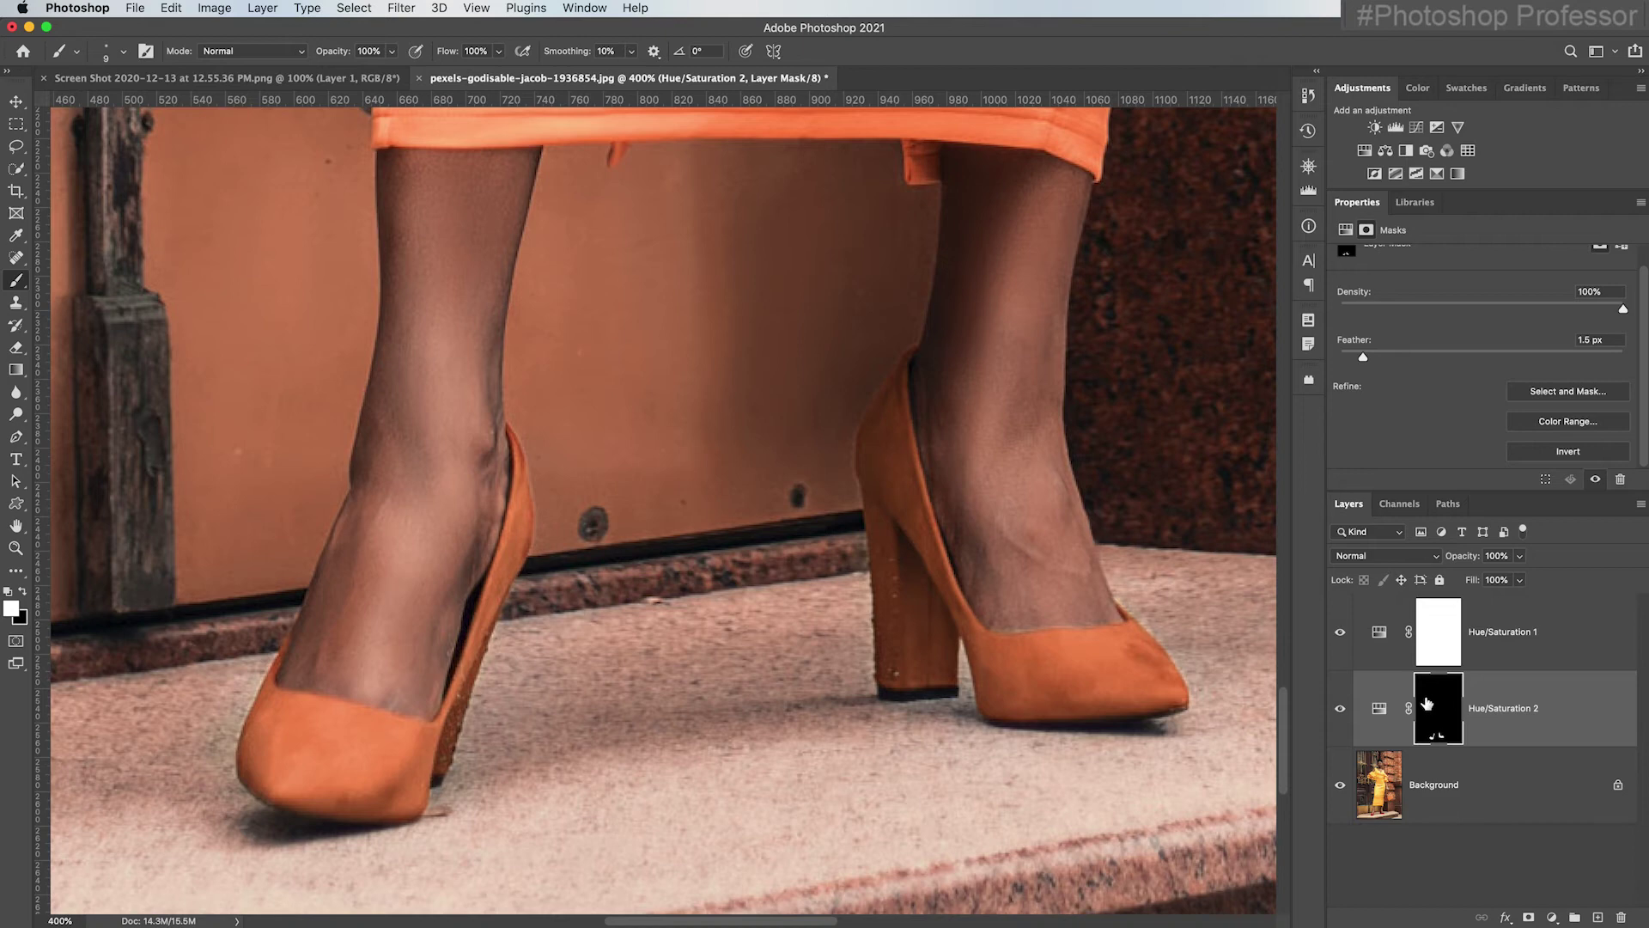
pyautogui.press('super+0')
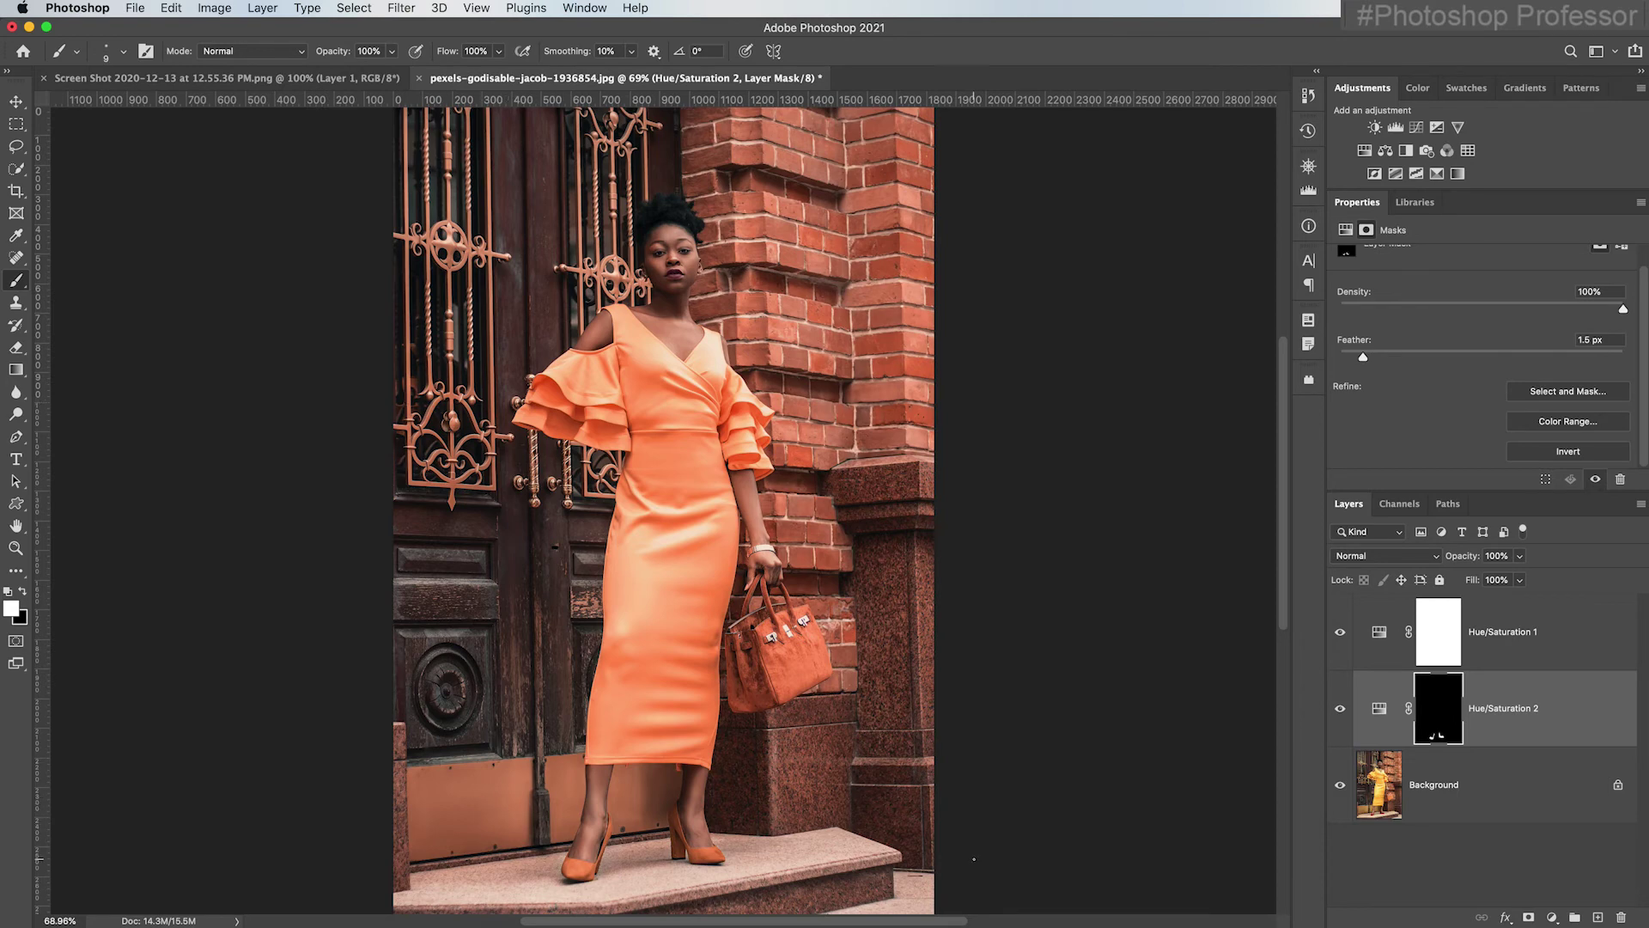
pyautogui.moveTo(1342, 636); pyautogui.dragTo(1333, 713)
pyautogui.click(1334, 720)
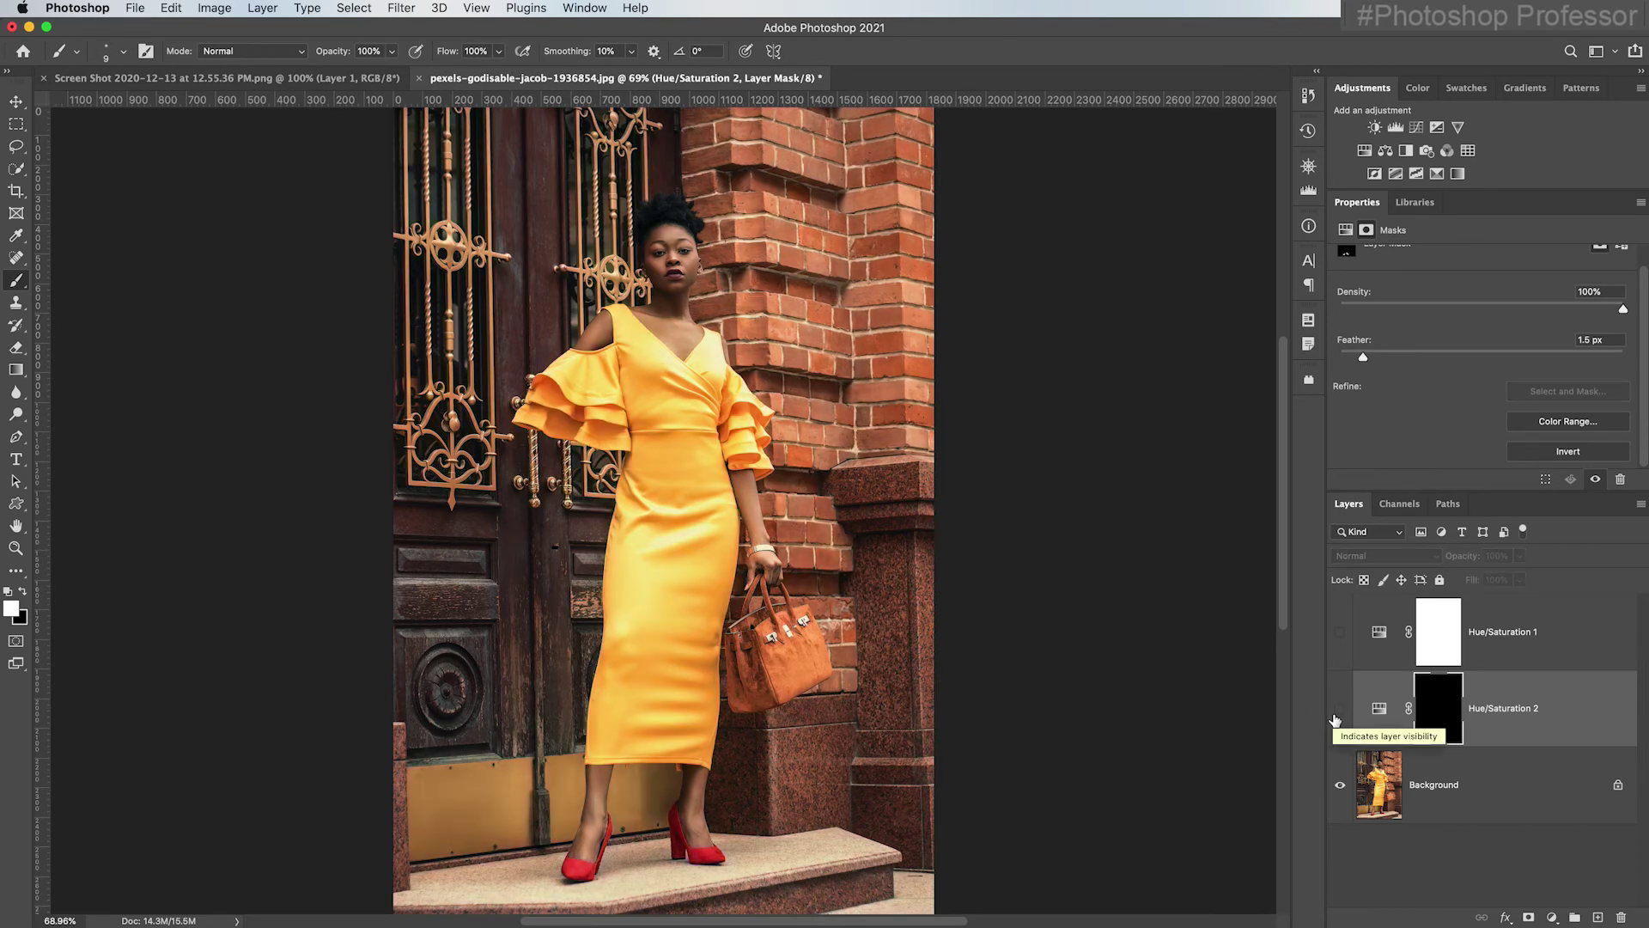
pyautogui.click(1339, 638)
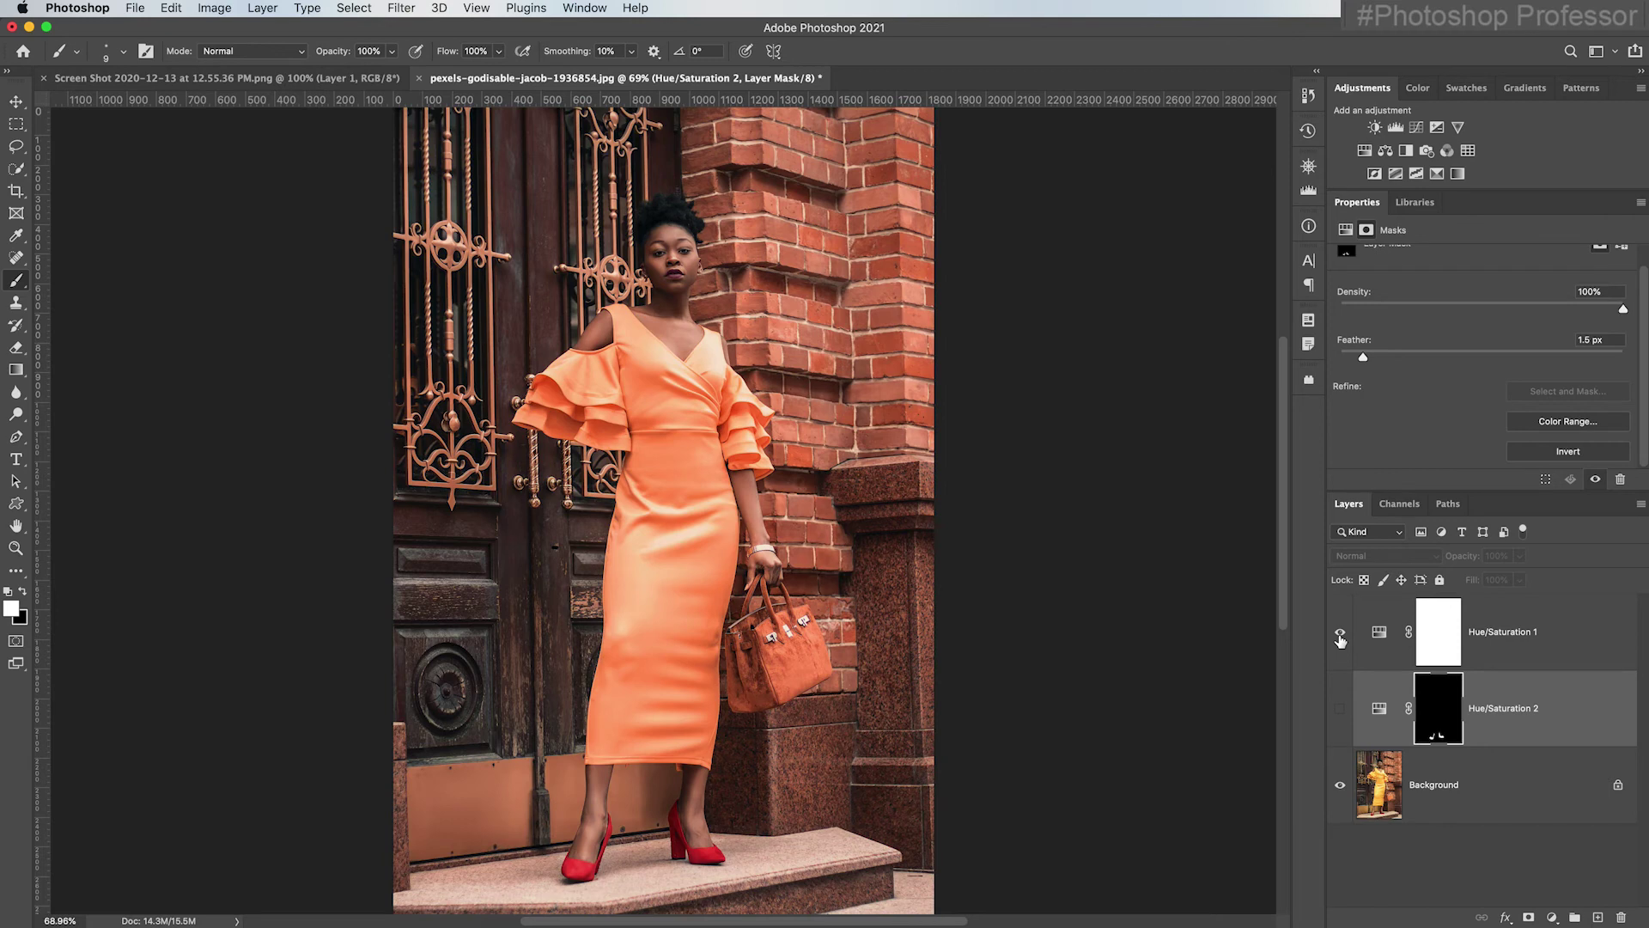
pyautogui.click(1340, 718)
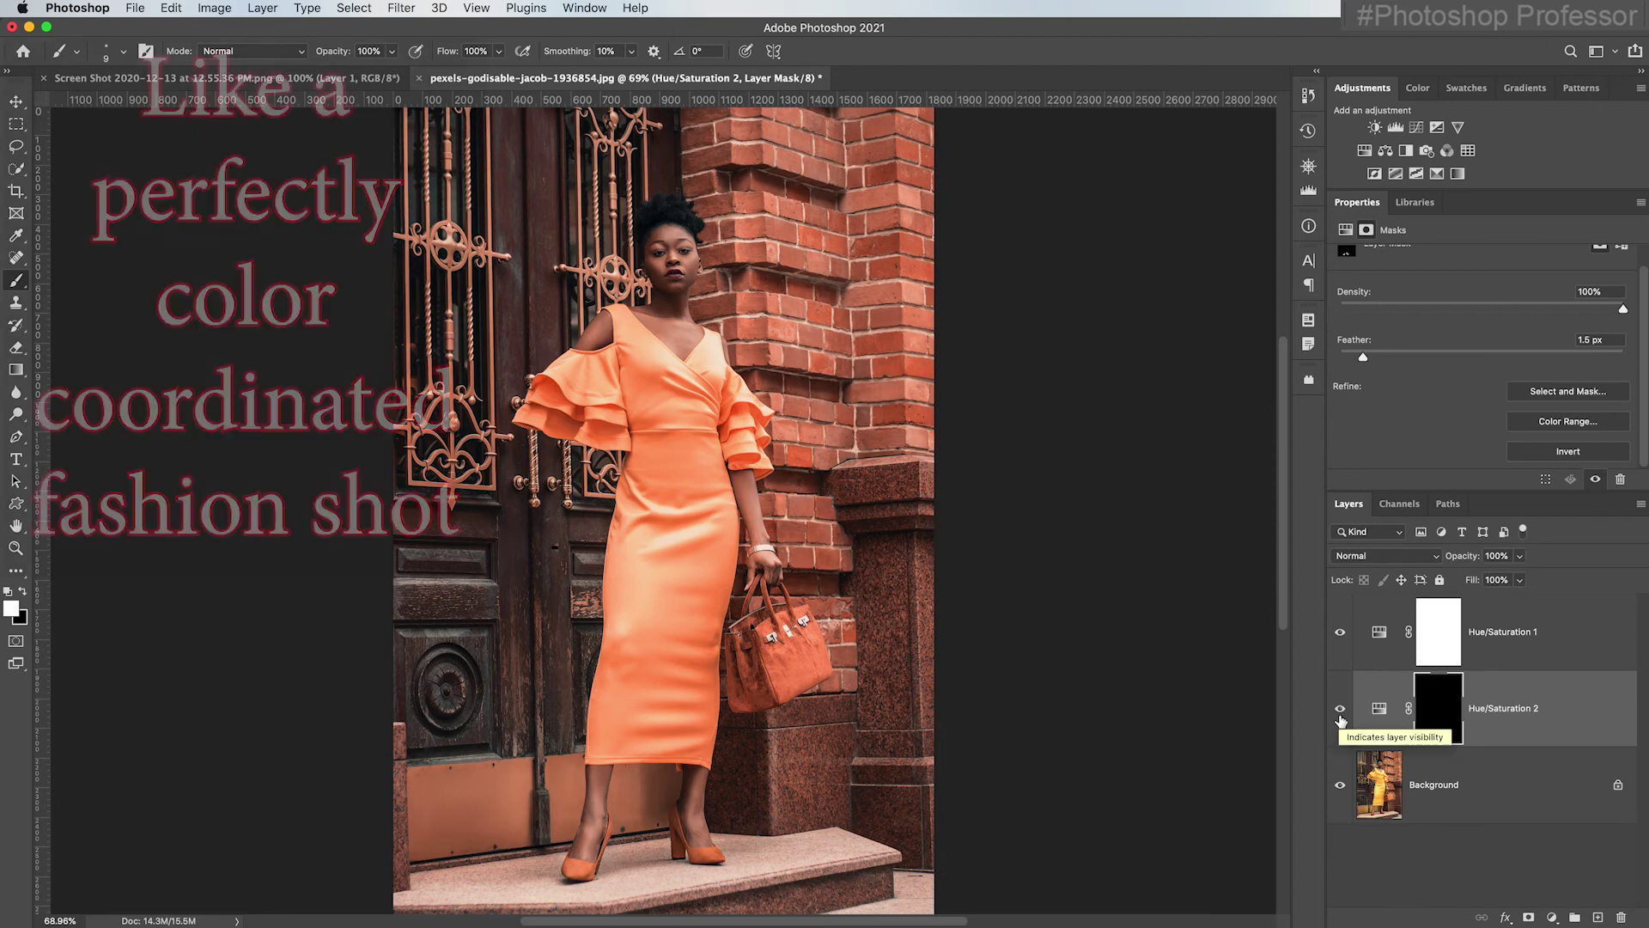